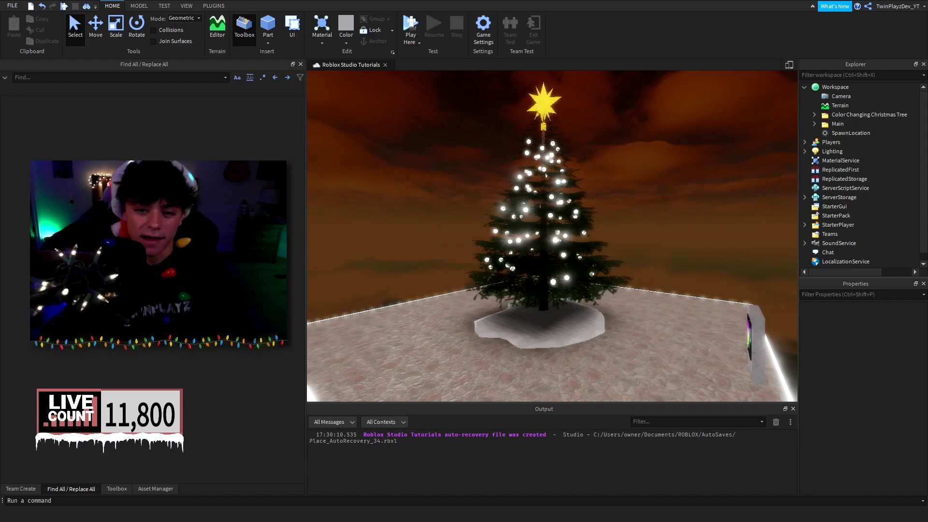
# - Look over the decorated Christmas tree and the marble sign carrying the color wheel
pyautogui.moveTo(637, 222); pyautogui.dragTo(669, 262, button='right')
pyautogui.press('a')
pyautogui.press('a')
pyautogui.press('s')
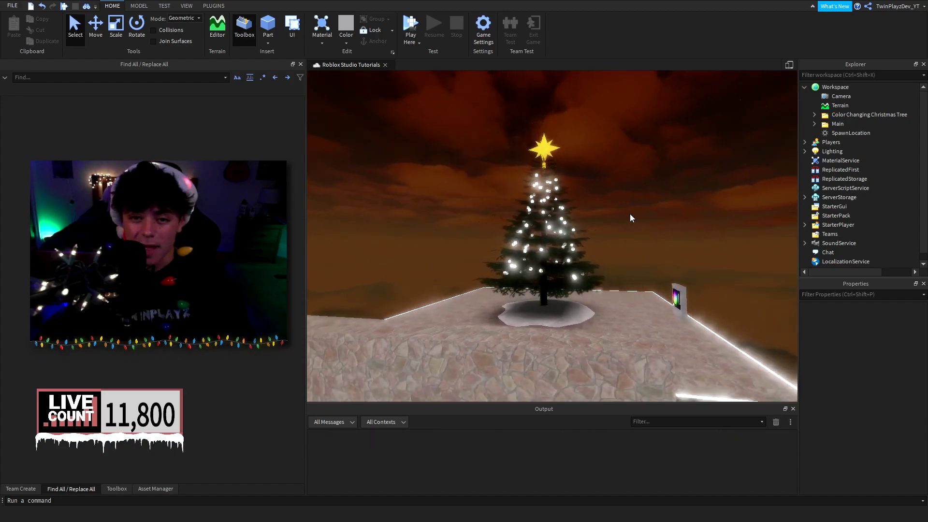
pyautogui.moveTo(630, 214); pyautogui.dragTo(625, 245, button='right')
pyautogui.press('w')
pyautogui.press('s')
pyautogui.press('w')
pyautogui.press('w')
pyautogui.press('s')
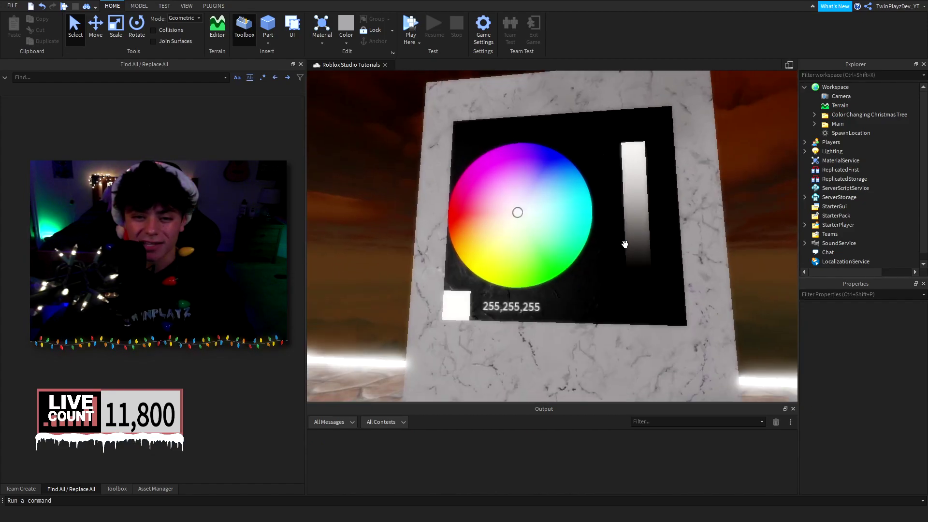
pyautogui.press('s')
pyautogui.moveTo(566, 224); pyautogui.dragTo(577, 180, button='right')
pyautogui.press('w')
pyautogui.press('s')
pyautogui.scroll(-5, 577, 180)
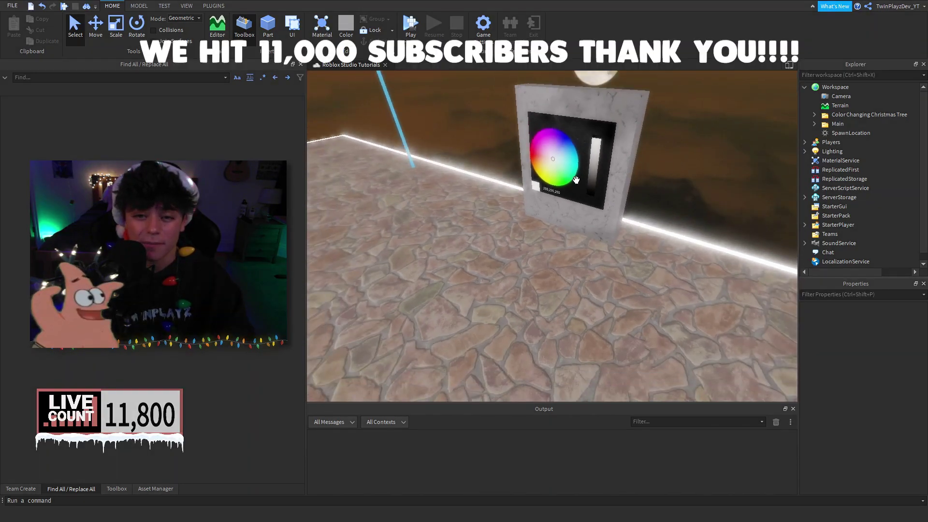
# - Examine the Christmas tree's lights up close and the whole tree from a distance
pyautogui.scroll(5, 576, 180)
pyautogui.press('s')
pyautogui.moveTo(580, 251); pyautogui.dragTo(565, 206, button='right')
pyautogui.press('w')
pyautogui.moveTo(562, 239); pyautogui.dragTo(560, 239, button='right')
pyautogui.scroll(-5, 560, 238)
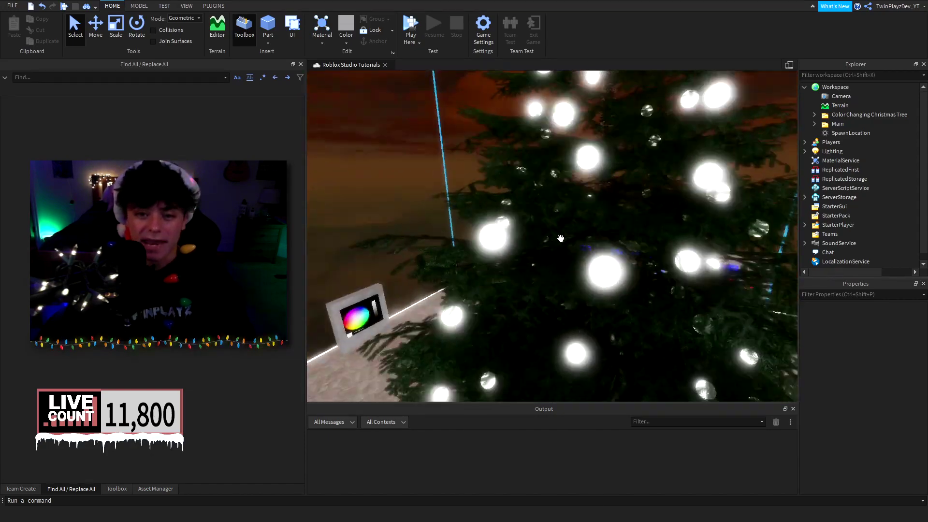
pyautogui.scroll(4, 552, 216)
pyautogui.scroll(-5, 560, 228)
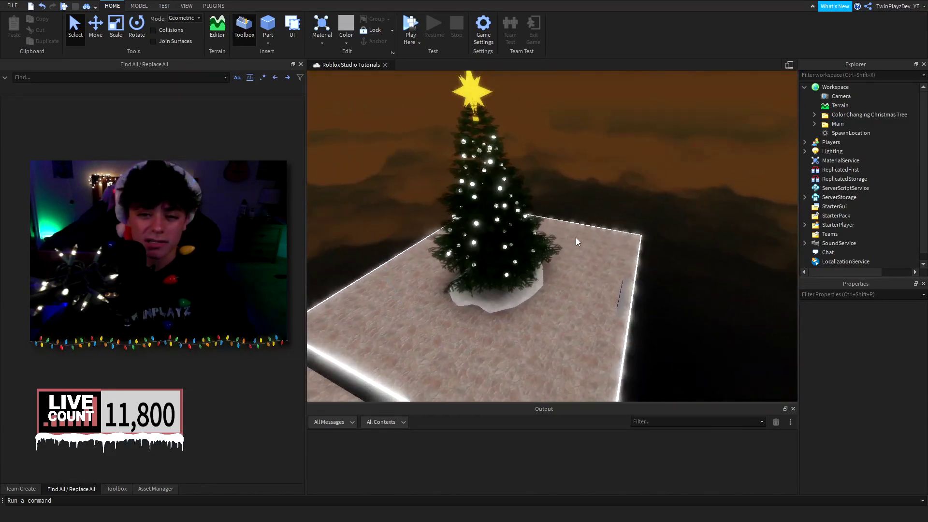
# - Inspect the tree model in the scene and its Color Changing Christmas Tree folder in the Explorer
pyautogui.click(603, 251)
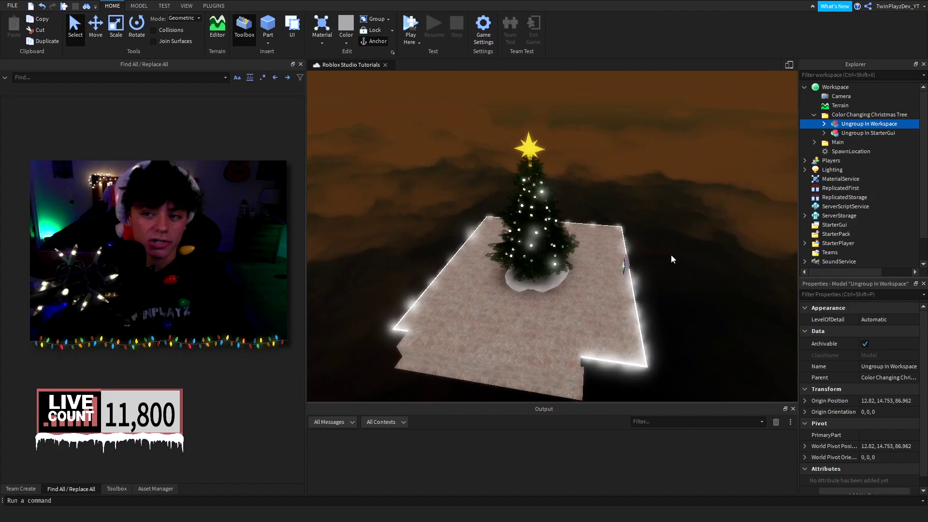
pyautogui.click(671, 254)
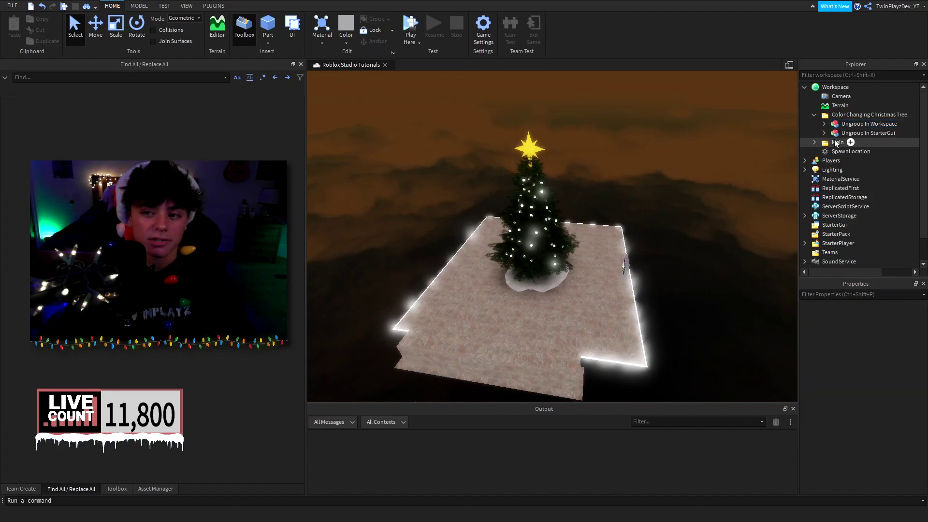
pyautogui.click(842, 116)
pyautogui.click(708, 214)
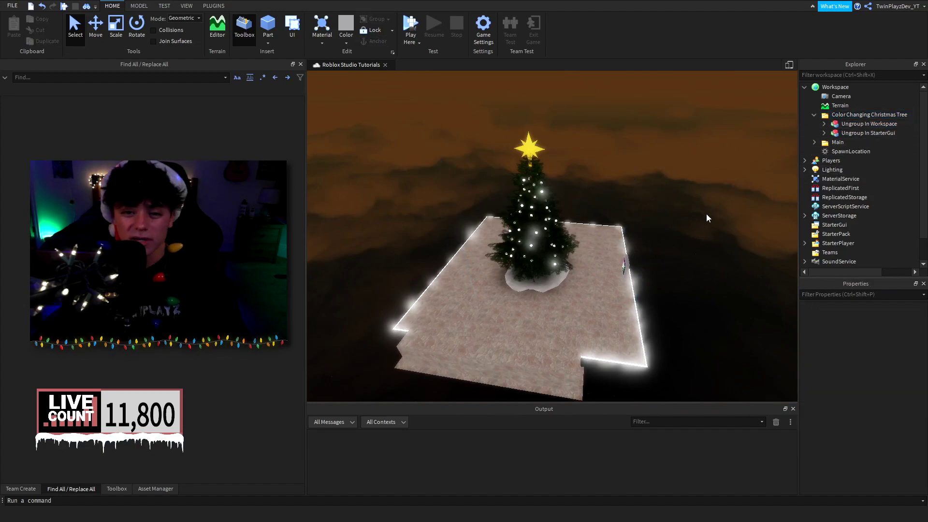
pyautogui.scroll(10, 674, 247)
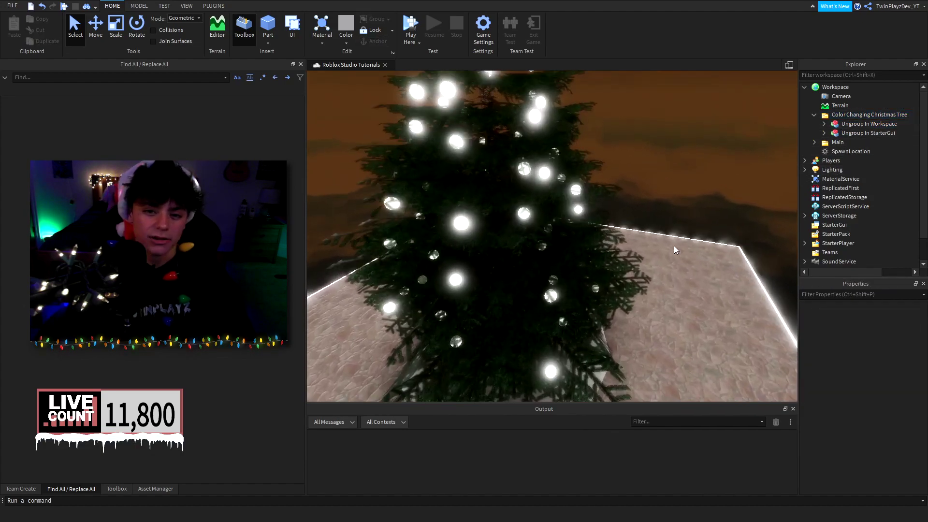
pyautogui.scroll(-10, 646, 259)
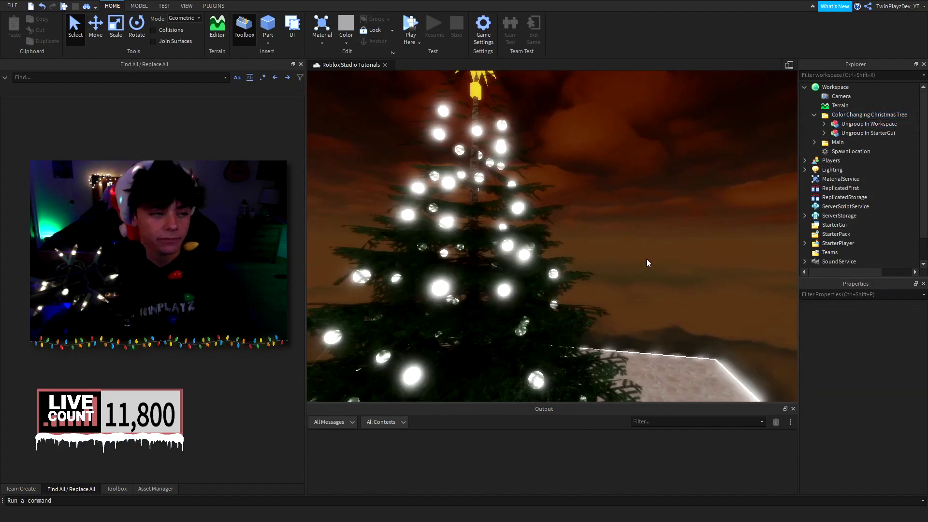
pyautogui.scroll(5, 625, 243)
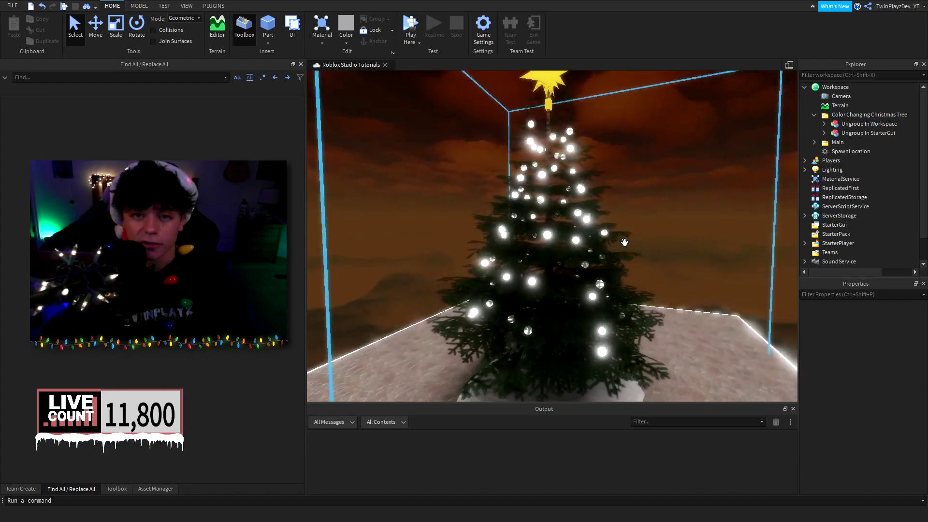
pyautogui.scroll(2, 625, 242)
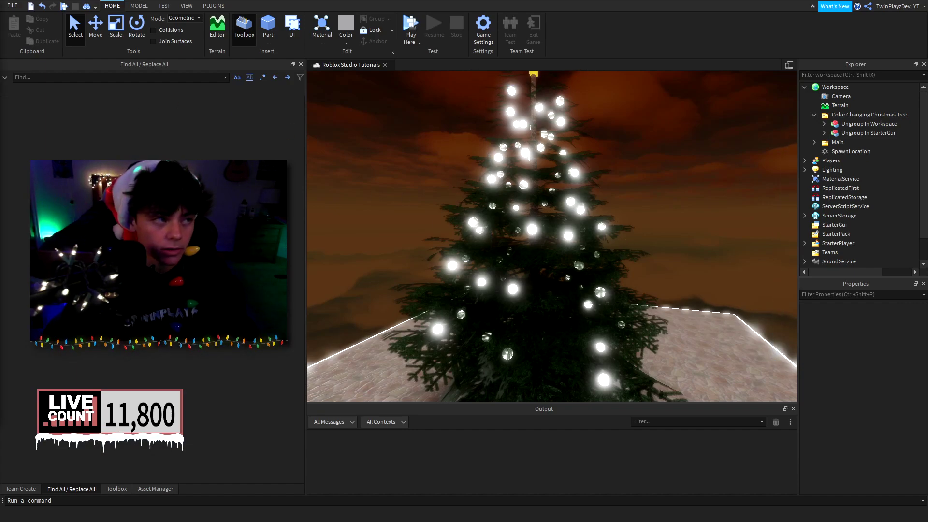
# - View the Color Changing Christmas Tree model page in the browser and return to Roblox Studio
pyautogui.moveTo(456, 44); pyautogui.dragTo(621, 54)
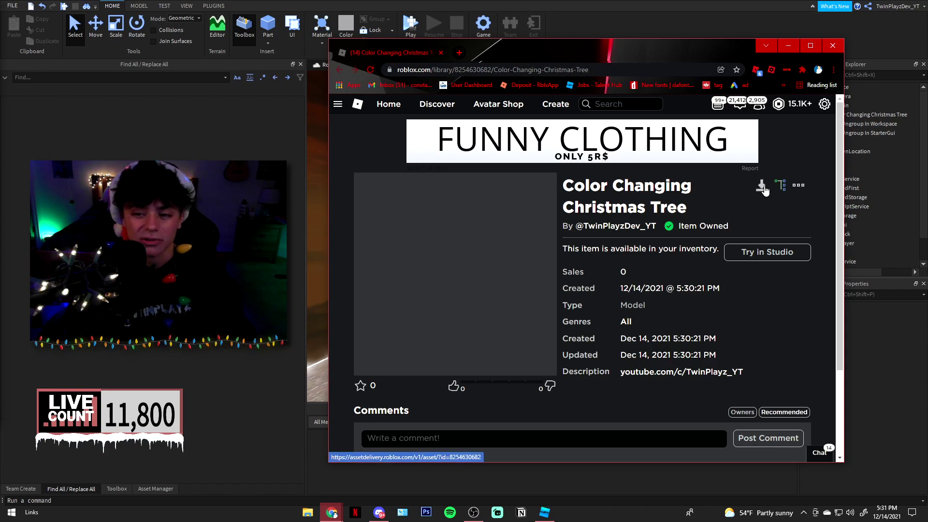
pyautogui.moveTo(397, 57); pyautogui.dragTo(0, 97)
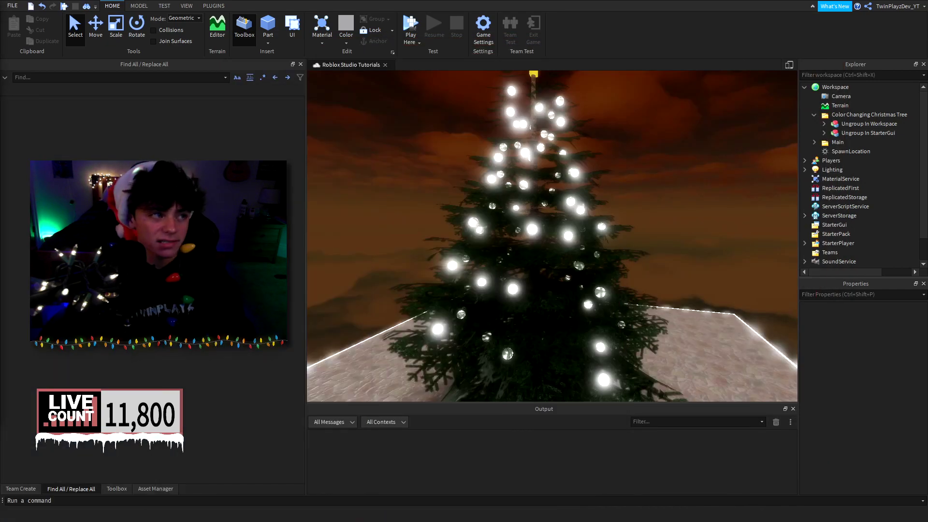
# - Open the My Models inventory in the Toolbox
pyautogui.press('d')
pyautogui.moveTo(662, 174); pyautogui.dragTo(660, 173, button='right')
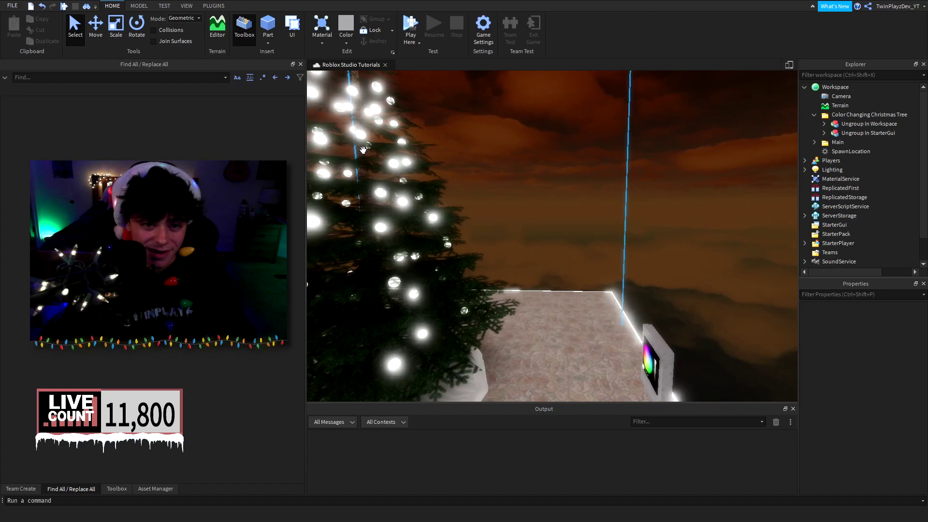
pyautogui.press('a')
pyautogui.press('s')
pyautogui.click(117, 489)
pyautogui.click(116, 79)
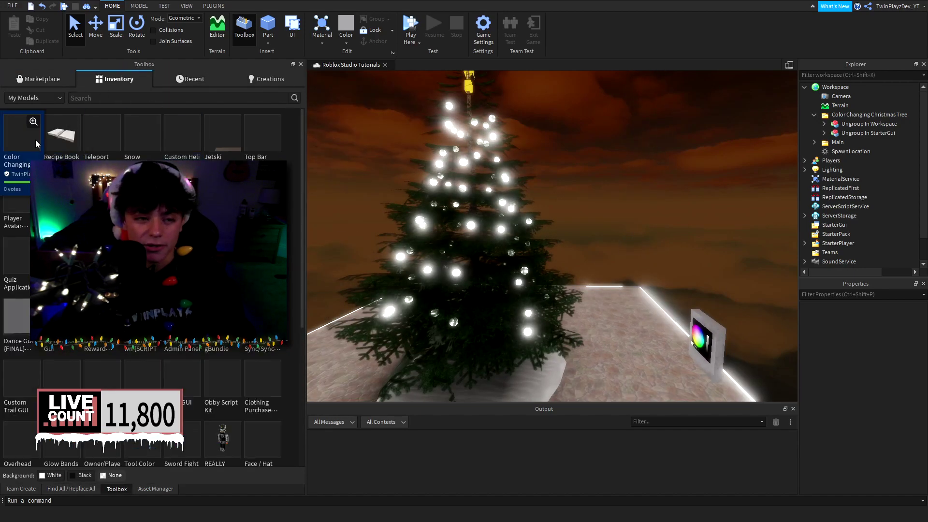
# - Delete the existing tree model and the Color Changing Christmas Tree folder from Workspace
pyautogui.click(490, 212)
pyautogui.press('Delete')
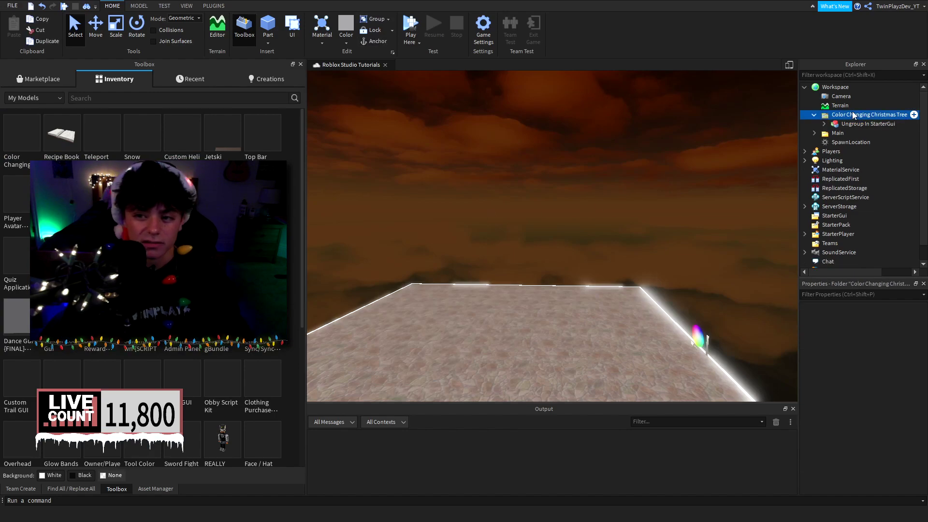
pyautogui.press('Delete')
pyautogui.scroll(-2, 442, 174)
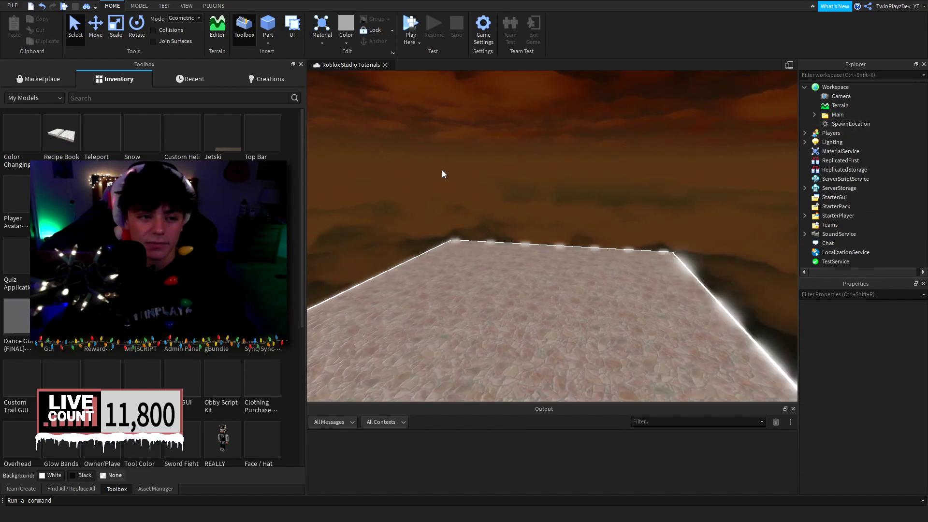
# - Insert the Color Changing Christmas Tree model from My Models and acknowledge its script notice
pyautogui.click(13, 142)
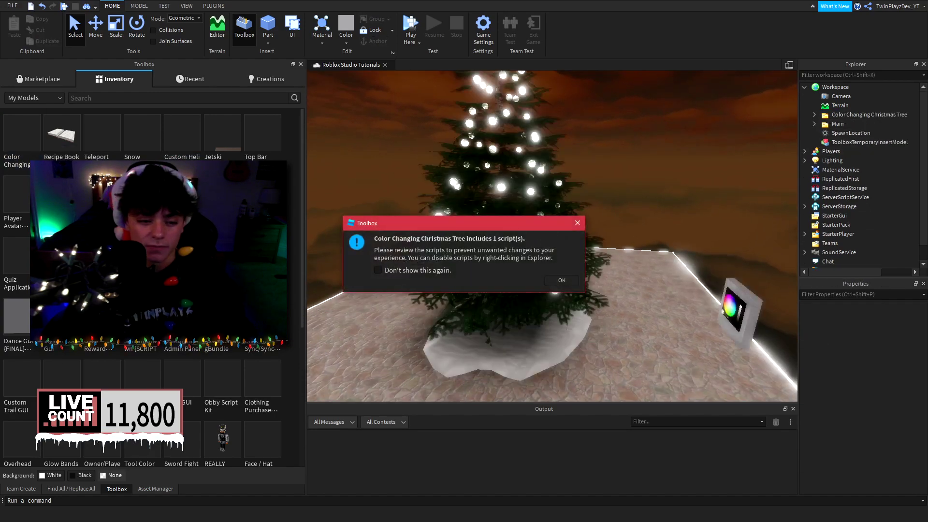
pyautogui.click(563, 283)
pyautogui.click(76, 489)
# - Lower the Ungroup In Workspace model so the tree and sign sit on the stone floor
pyautogui.moveTo(541, 217); pyautogui.dragTo(549, 287, button='right')
pyautogui.scroll(5, 553, 255)
pyautogui.scroll(3, 549, 286)
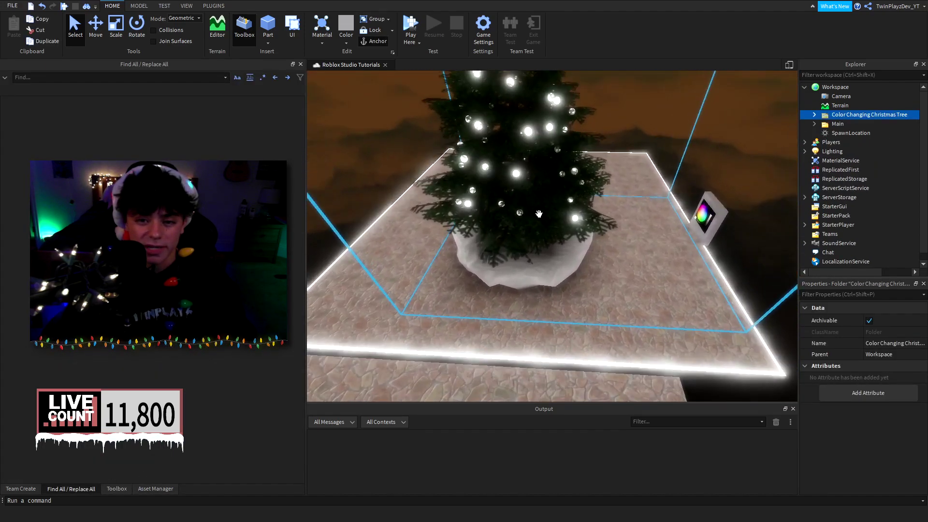
pyautogui.moveTo(549, 286); pyautogui.dragTo(538, 265)
pyautogui.moveTo(538, 265); pyautogui.dragTo(536, 235, button='right')
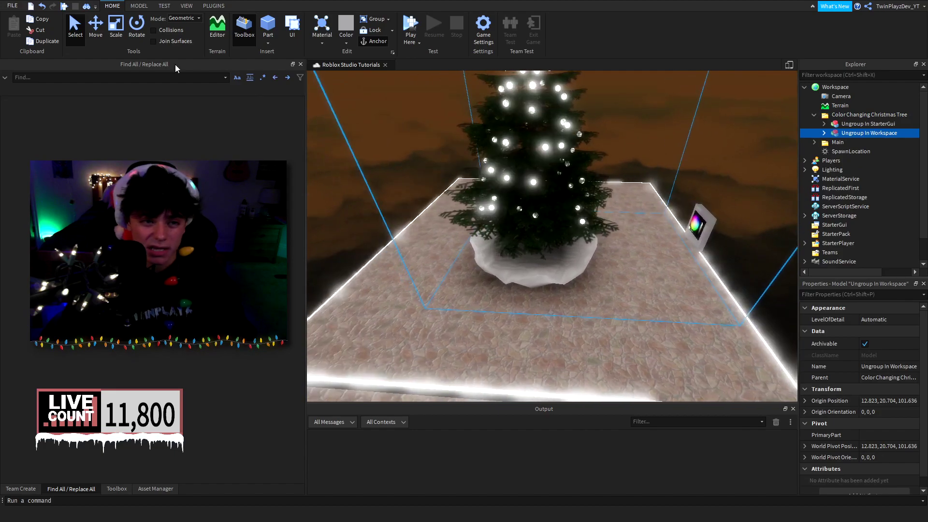
pyautogui.click(95, 37)
pyautogui.moveTo(587, 159); pyautogui.dragTo(589, 190)
pyautogui.press('w')
pyautogui.moveTo(590, 190); pyautogui.dragTo(710, 179, button='right')
# - Ungroup the Ungroup In Workspace model into Workspace and the Ungroup In StarterGui model into StarterGui
pyautogui.press('f')
pyautogui.moveTo(865, 133); pyautogui.dragTo(839, 88)
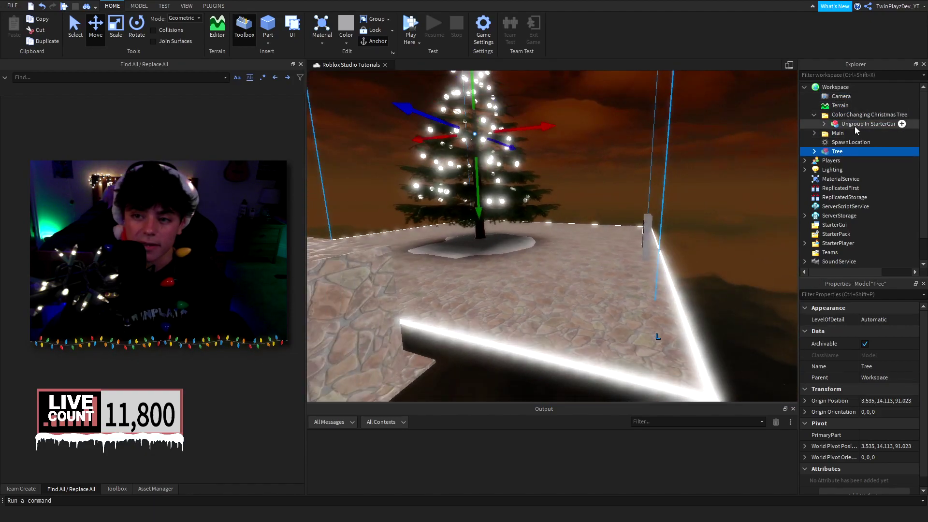
pyautogui.moveTo(852, 125); pyautogui.dragTo(842, 223)
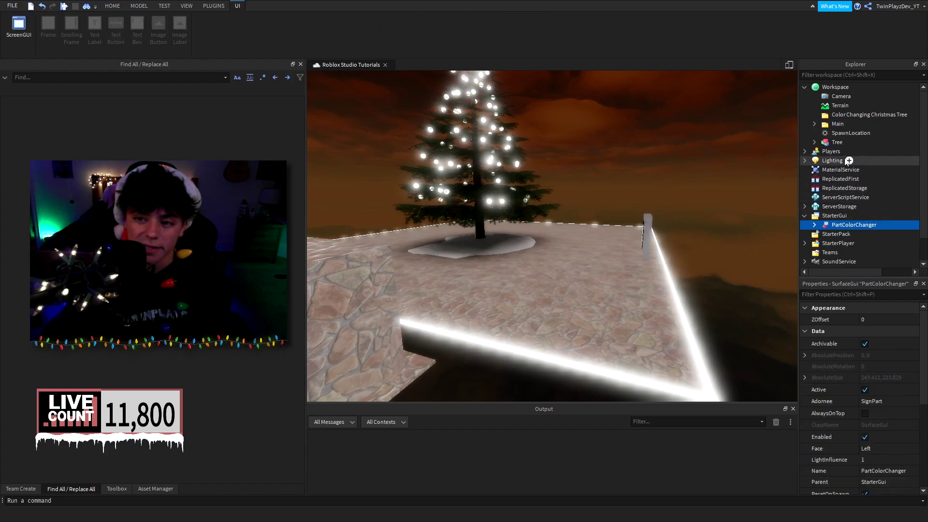
# - Delete the emptied Color Changing Christmas Tree folder
pyautogui.click(836, 116)
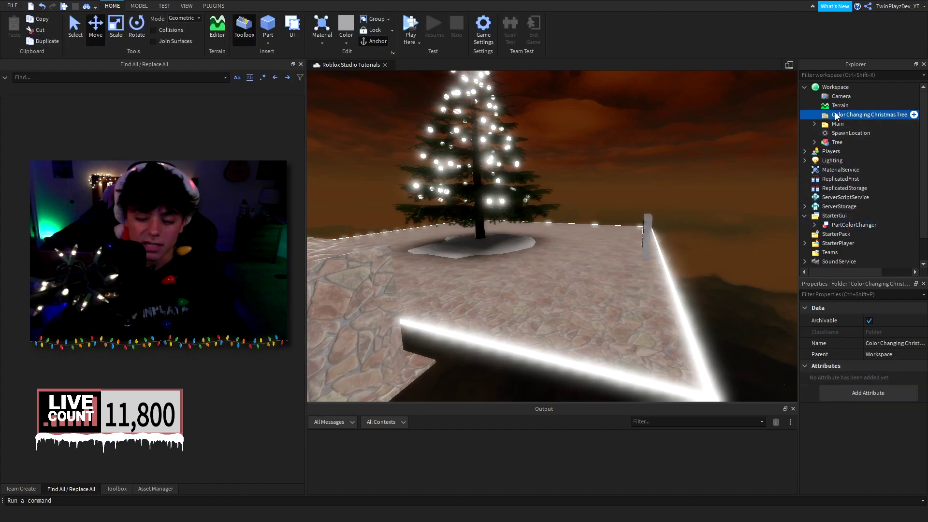
pyautogui.press('Delete')
# - Check the Adornee property of the PartColorChanger surface GUI displayed on the sign
pyautogui.press('w')
pyautogui.moveTo(708, 164); pyautogui.dragTo(769, 174, button='right')
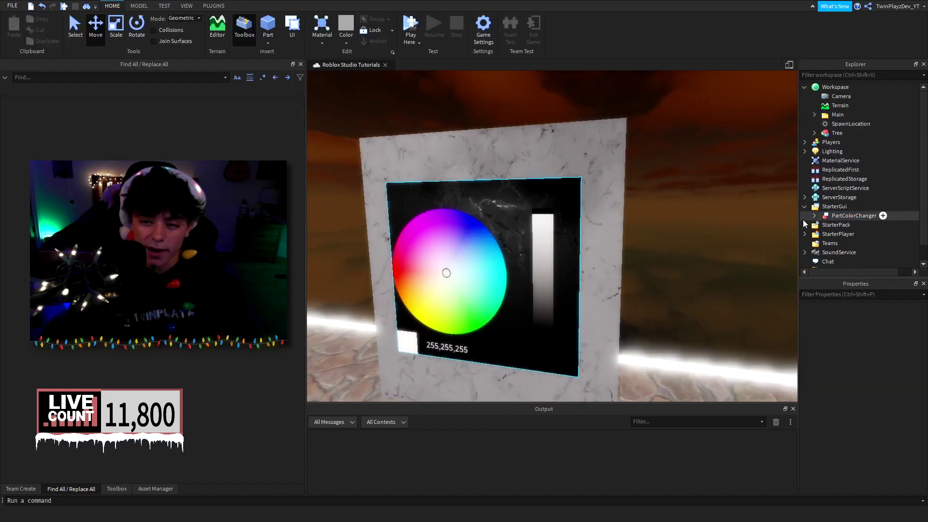
pyautogui.click(825, 218)
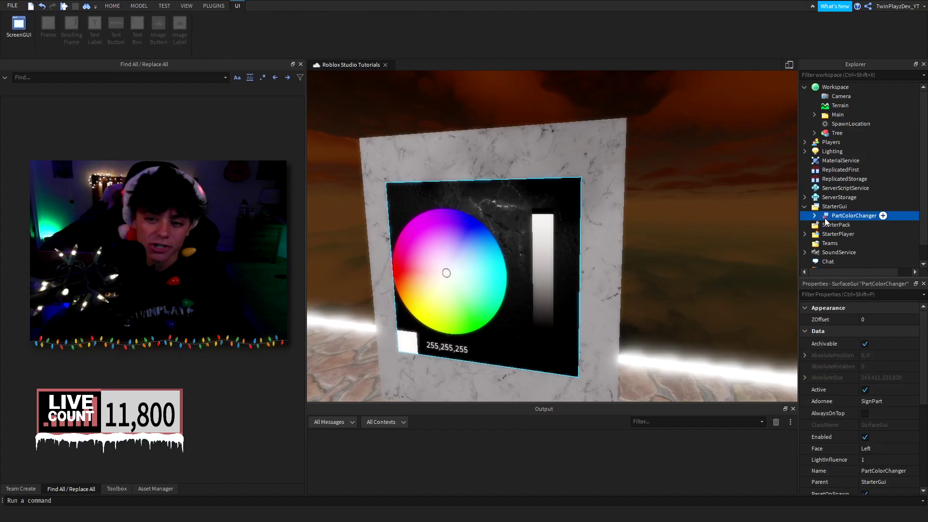
pyautogui.click(873, 398)
pyautogui.press('s')
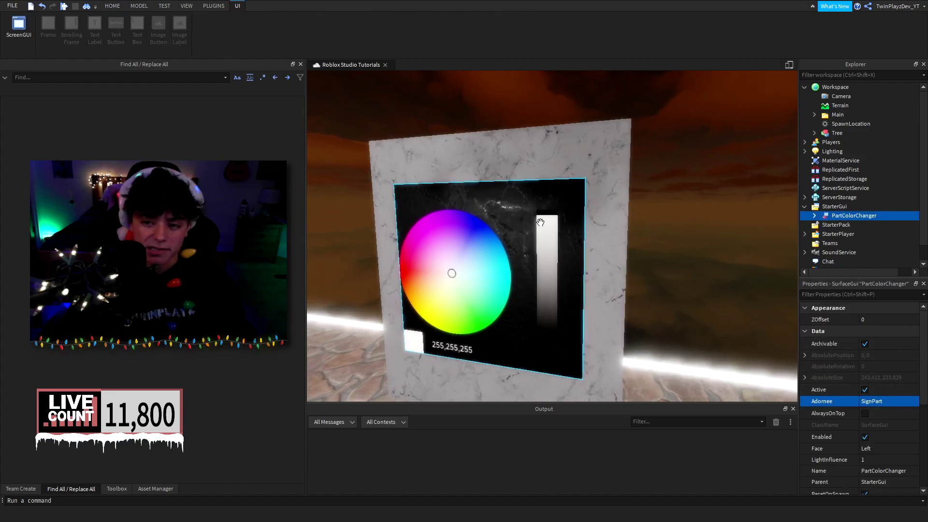
pyautogui.click(668, 222)
# - Examine the placed tree and the front of the color wheel sign in the scene
pyautogui.moveTo(669, 222); pyautogui.dragTo(637, 213, button='right')
pyautogui.press('w')
pyautogui.press('s')
pyautogui.press('w')
pyautogui.scroll(3, 638, 212)
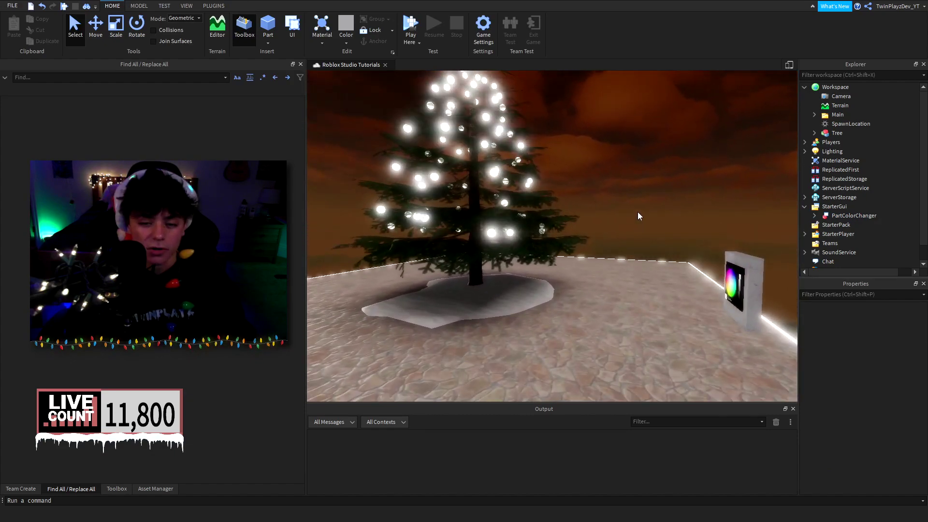
pyautogui.press('w')
pyautogui.moveTo(637, 211); pyautogui.dragTo(534, 218, button='right')
pyautogui.press('a')
pyautogui.press('w')
pyautogui.press('s')
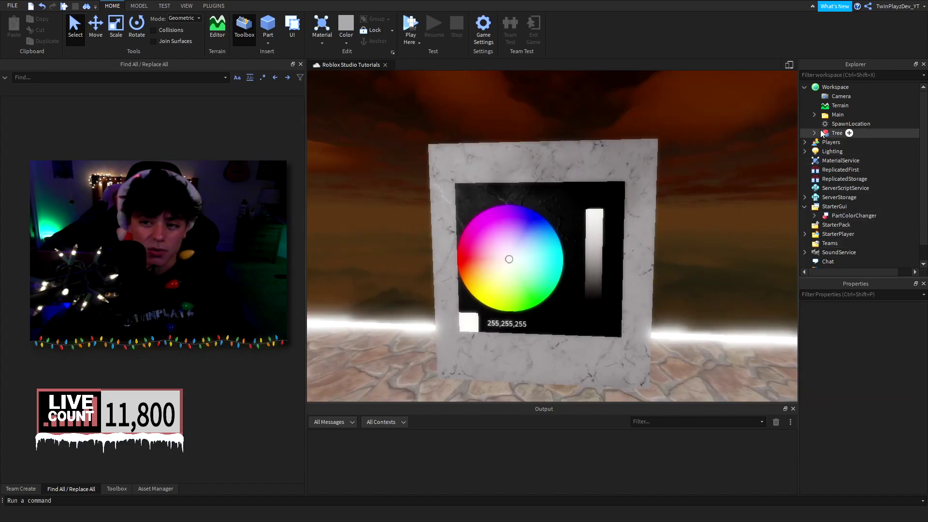
# - Scale down the marble Part behind the SignPart from its top and both sides to about 5.9 by 7.3 studs
pyautogui.click(816, 133)
pyautogui.click(822, 188)
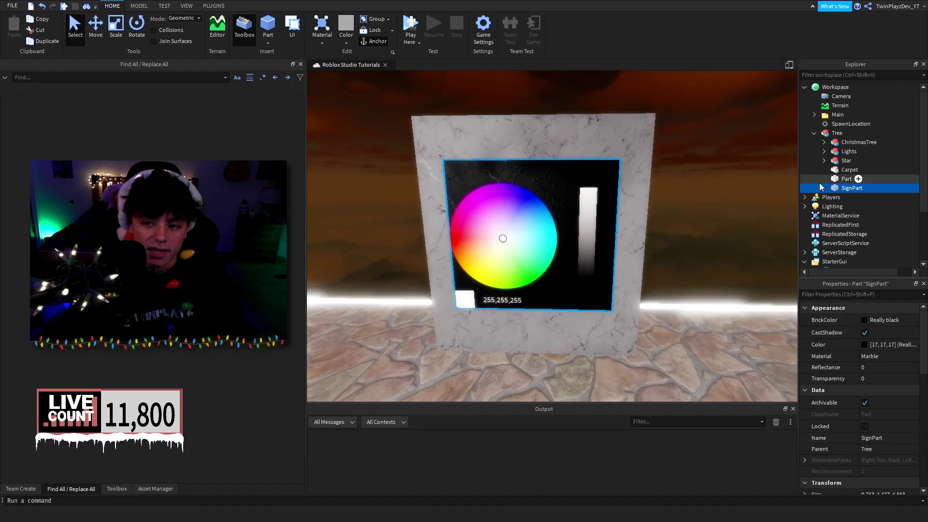
pyautogui.click(821, 182)
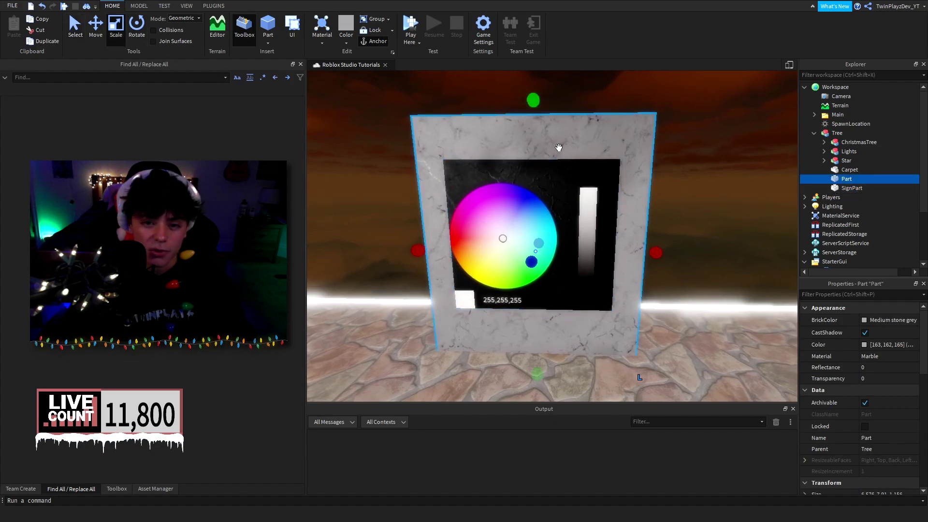
pyautogui.moveTo(533, 100); pyautogui.dragTo(525, 125)
pyautogui.moveTo(657, 261)
pyautogui.mouseDown()
pyautogui.moveTo(627, 259)
pyautogui.moveTo(643, 260)
pyautogui.mouseUp()
pyautogui.moveTo(420, 259)
pyautogui.mouseDown()
pyautogui.moveTo(438, 261)
pyautogui.moveTo(428, 260)
pyautogui.mouseUp()
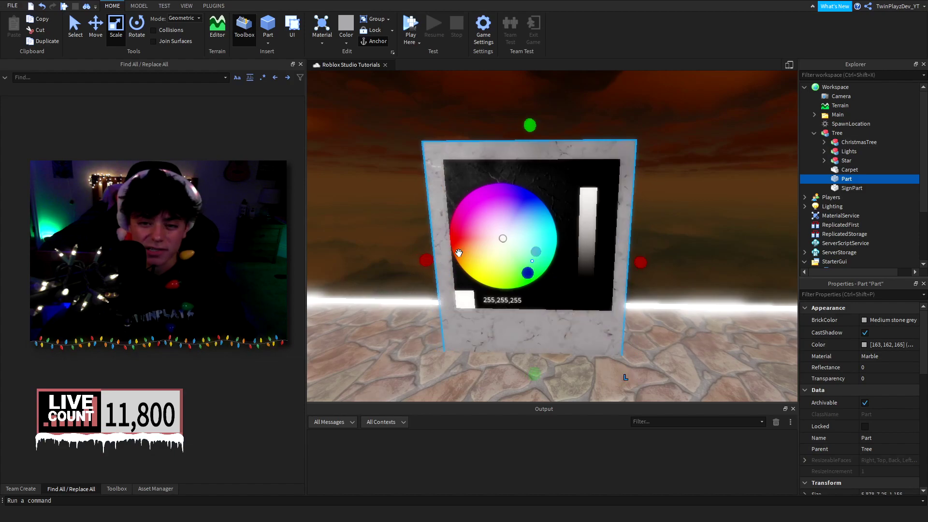
pyautogui.press('a')
pyautogui.moveTo(475, 245); pyautogui.dragTo(476, 246, button='right')
pyautogui.press('w')
pyautogui.press('d')
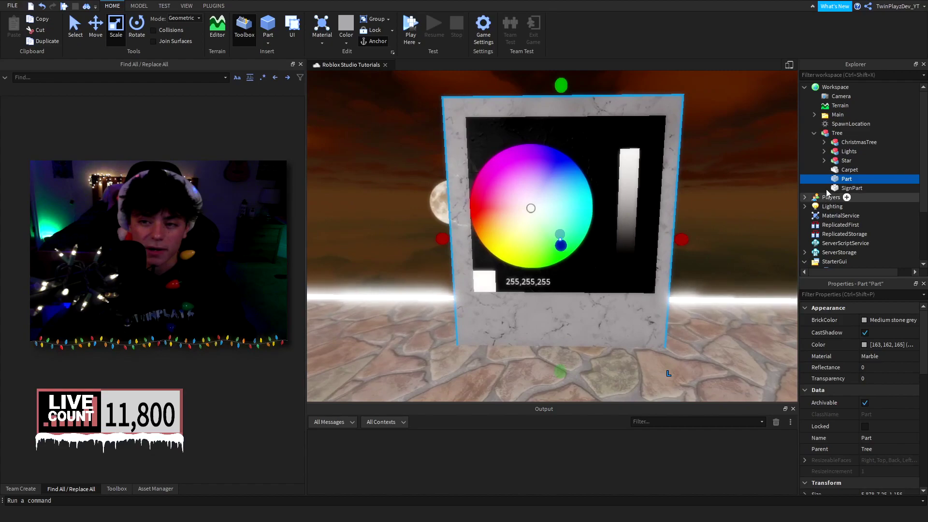
# - Try to move the ChristmasTree model sideways away from its lights and star, and undo the move
pyautogui.click(821, 154)
pyautogui.press('s')
pyautogui.moveTo(744, 165); pyautogui.dragTo(745, 164, button='right')
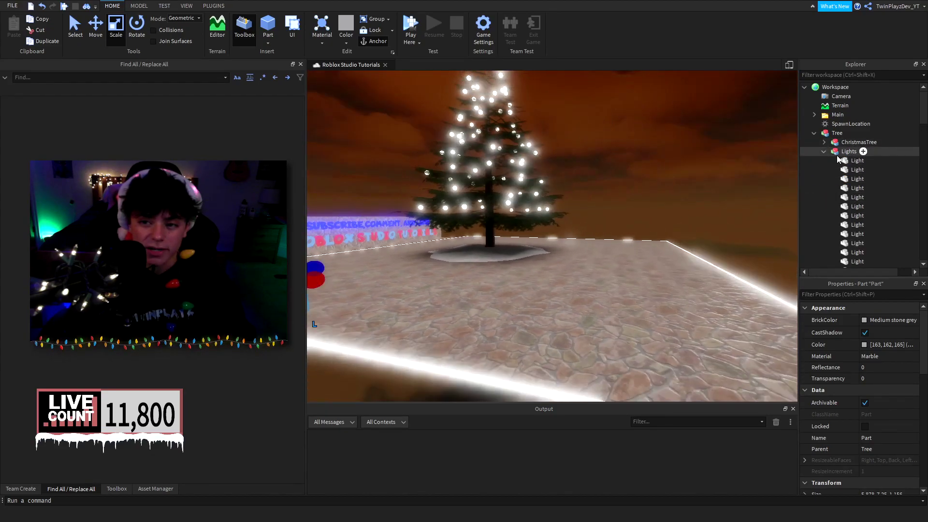
pyautogui.doubleClick(833, 151)
pyautogui.click(836, 143)
pyautogui.click(97, 33)
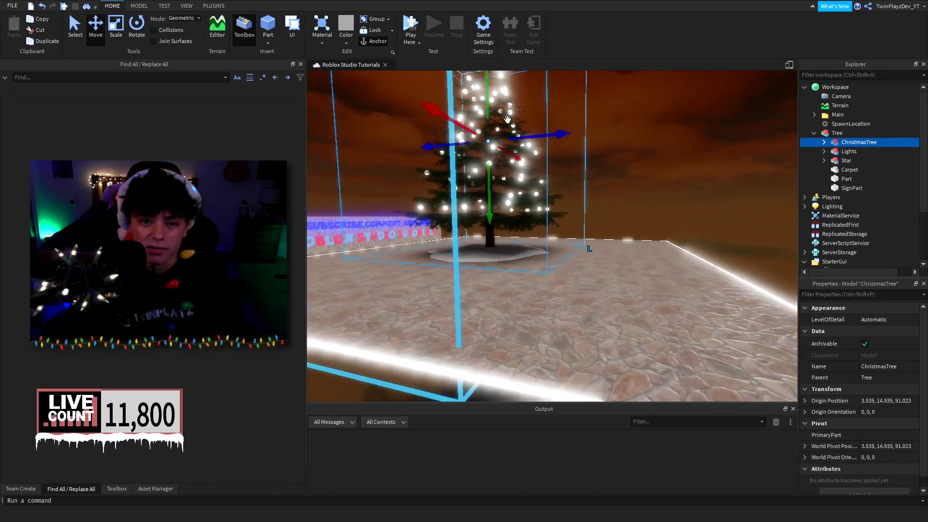
pyautogui.moveTo(560, 135); pyautogui.dragTo(716, 140)
pyautogui.moveTo(773, 177); pyautogui.dragTo(772, 177, button='right')
pyautogui.hotkey('ctrl', 'z')
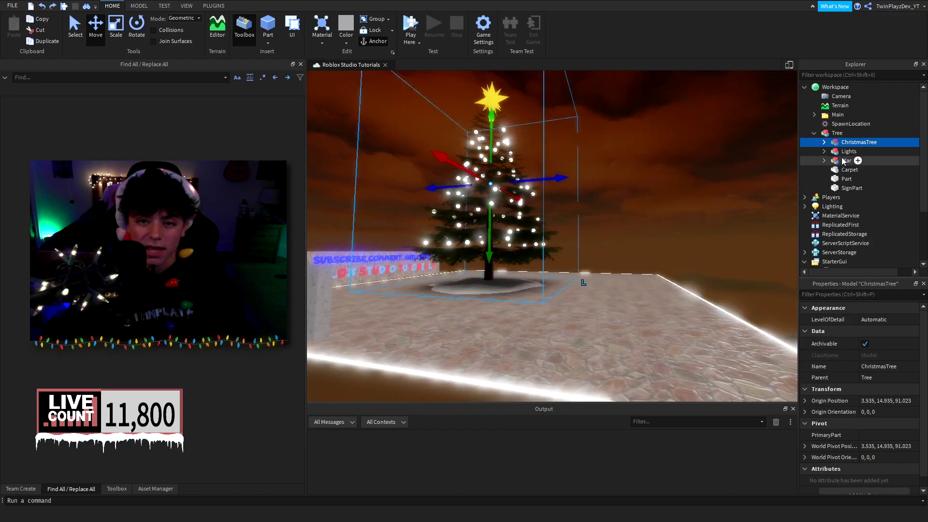
# - Focus the view on the Star and Lights models and inspect the individual Light parts grouped inside Lights
pyautogui.click(843, 161)
pyautogui.press('f')
pyautogui.press('Up')
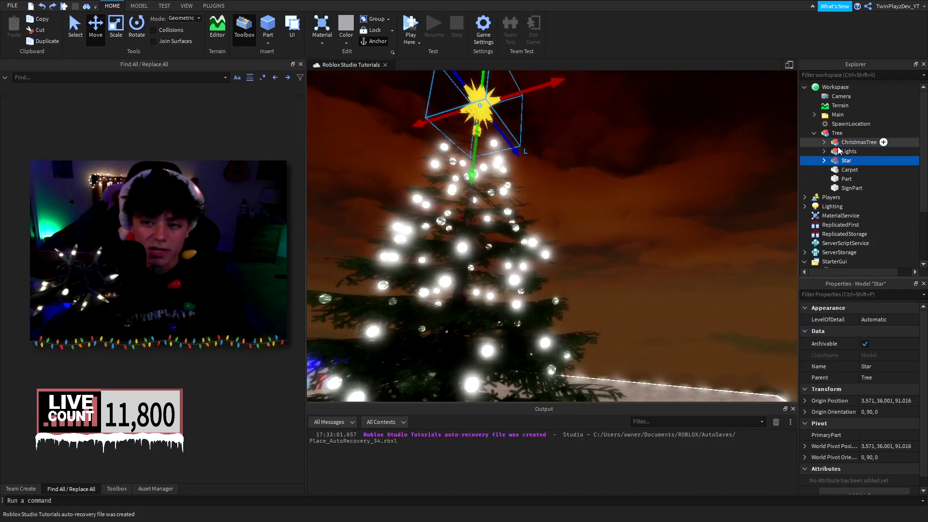
pyautogui.click(823, 152)
pyautogui.press('f')
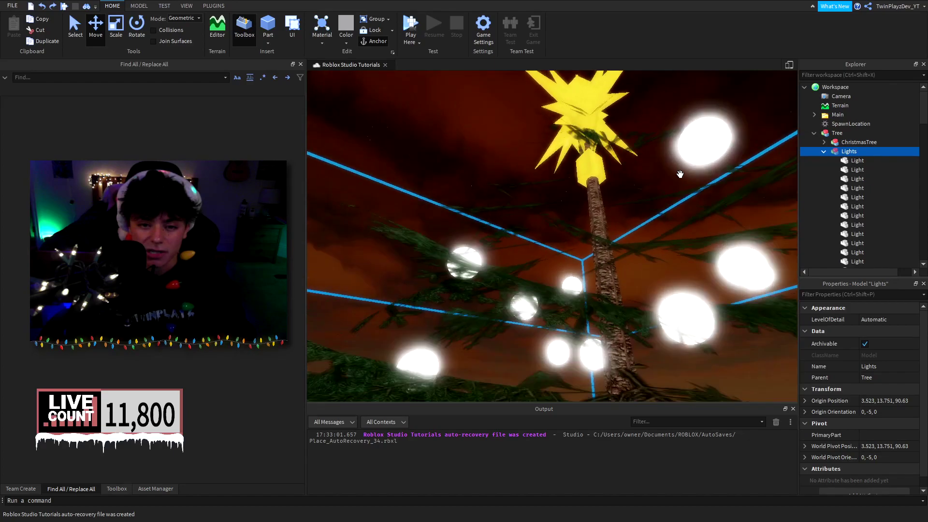
pyautogui.click(823, 151)
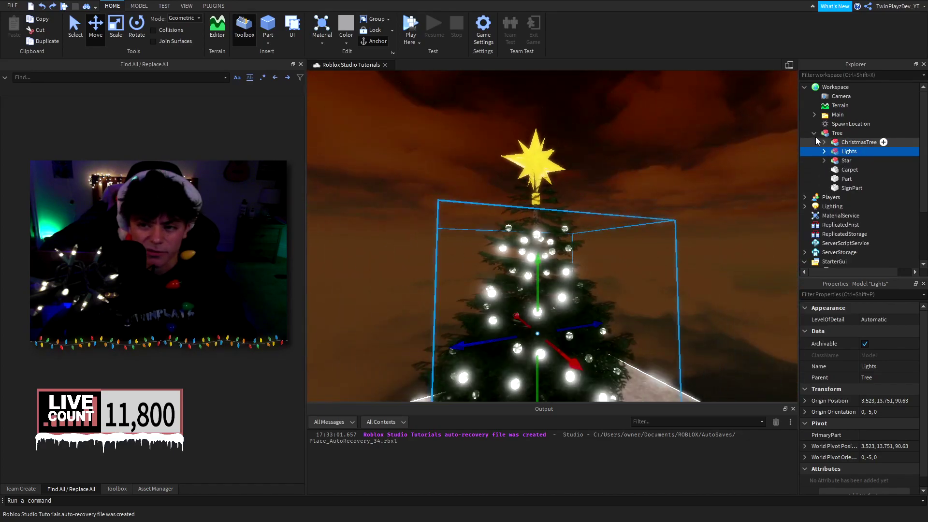
pyautogui.click(823, 153)
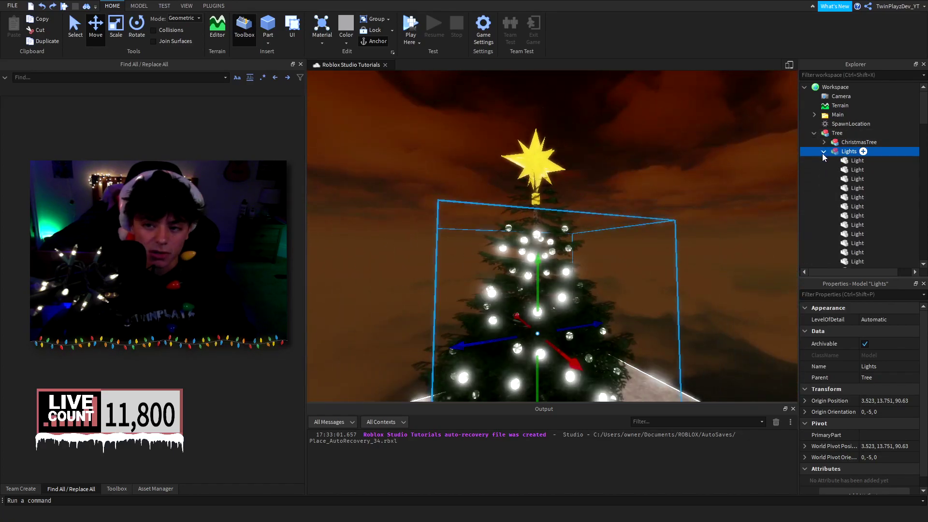
pyautogui.click(823, 153)
pyautogui.click(825, 152)
pyautogui.scroll(-5, 847, 185)
pyautogui.scroll(5, 847, 182)
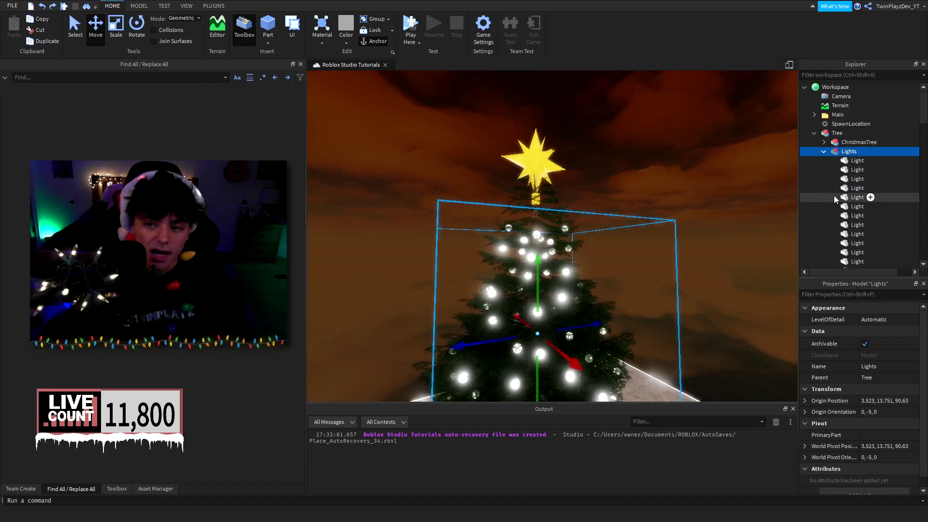
pyautogui.click(823, 152)
pyautogui.click(813, 133)
# - Return to the color wheel sign and open the ColorPicker script inside PartColorChanger's Picker frame in StarterGui
pyautogui.click(712, 196)
pyautogui.press('s')
pyautogui.moveTo(712, 196); pyautogui.dragTo(691, 168, button='right')
pyautogui.press('w')
pyautogui.click(814, 215)
pyautogui.scroll(-1, 871, 198)
pyautogui.click(824, 199)
pyautogui.press('w')
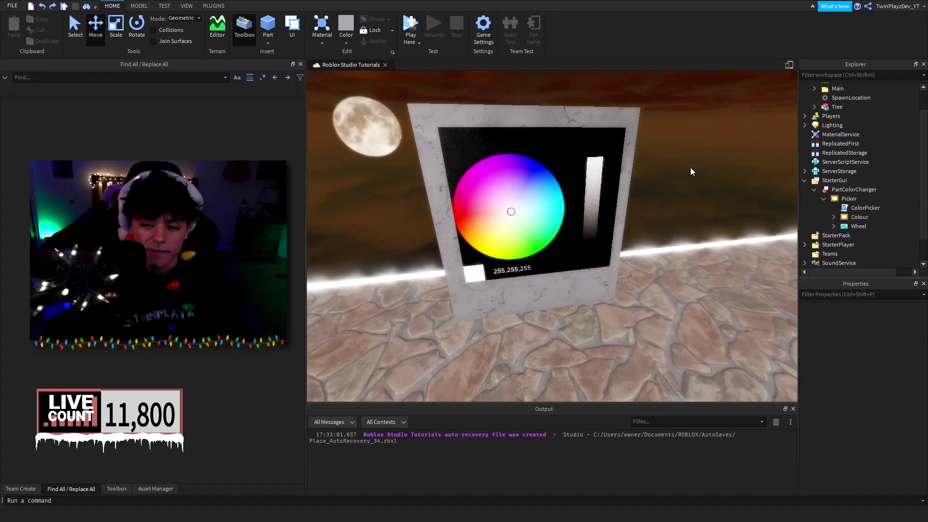
pyautogui.doubleClick(829, 201)
pyautogui.click(815, 190)
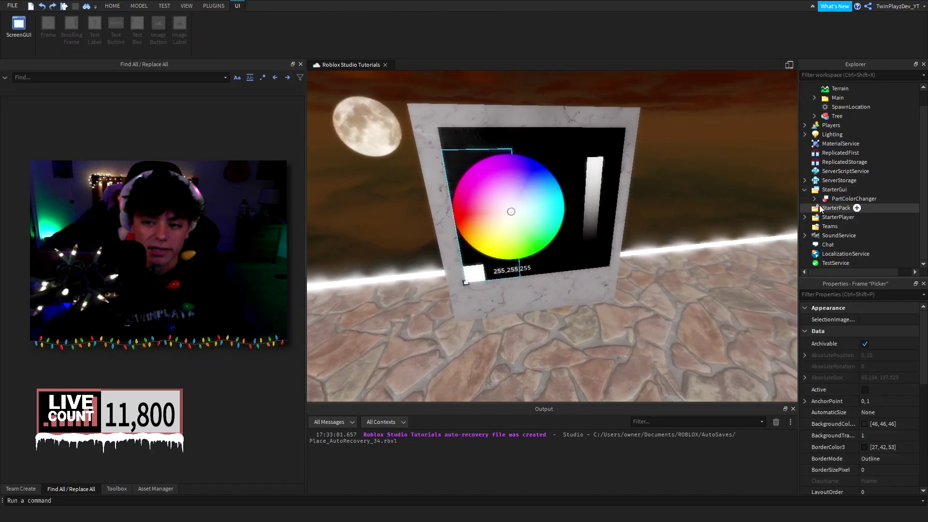
pyautogui.click(814, 207)
pyautogui.click(814, 197)
pyautogui.click(823, 208)
pyautogui.doubleClick(843, 217)
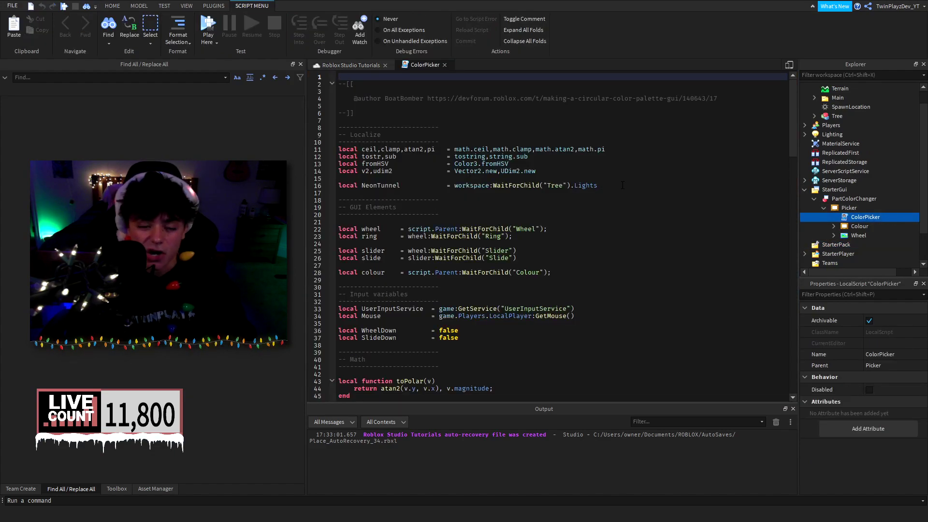
# - Check the NeonTunnel variable on line 16 against the Tree model and its Lights group in Workspace
pyautogui.moveTo(623, 185); pyautogui.dragTo(373, 183)
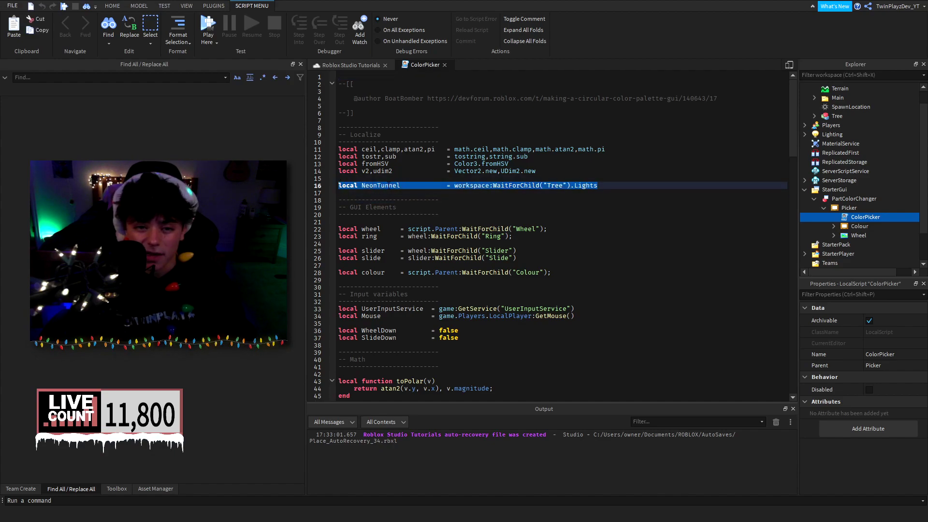
pyautogui.click(389, 186)
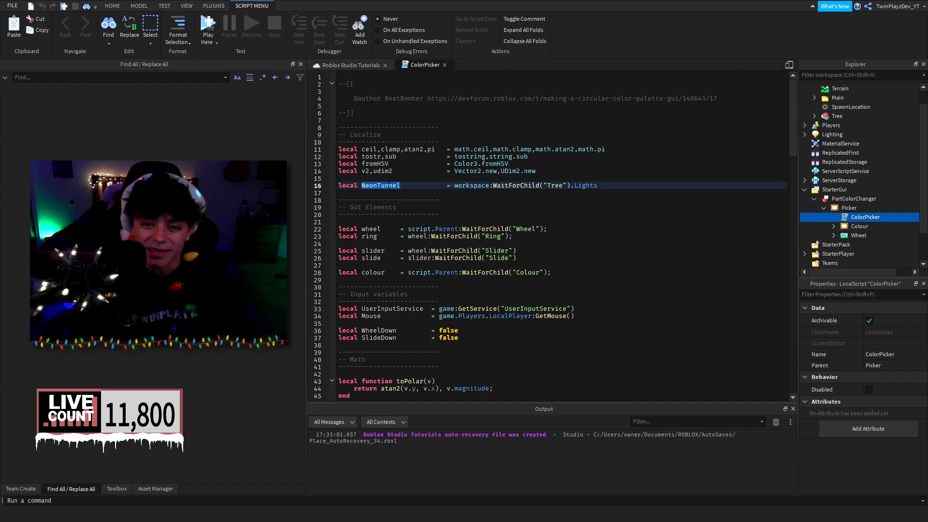
pyautogui.scroll(1, 865, 184)
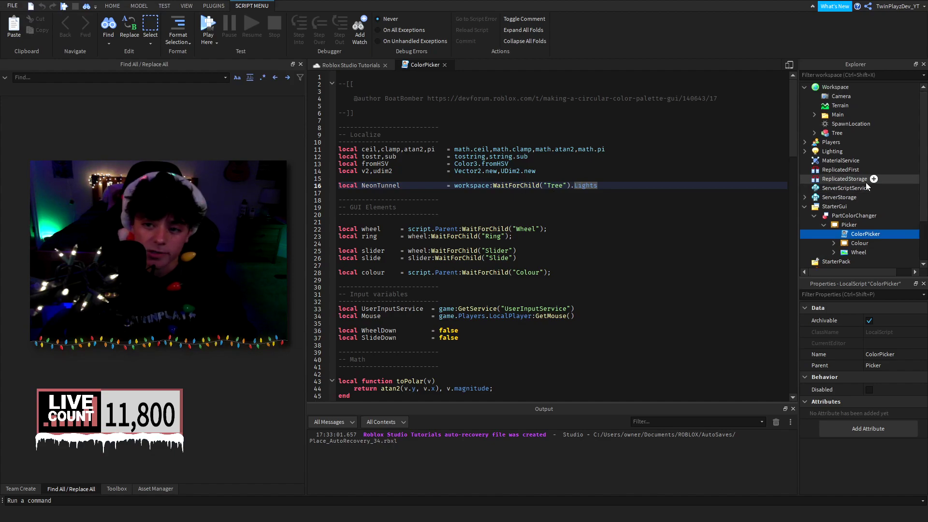
pyautogui.click(827, 134)
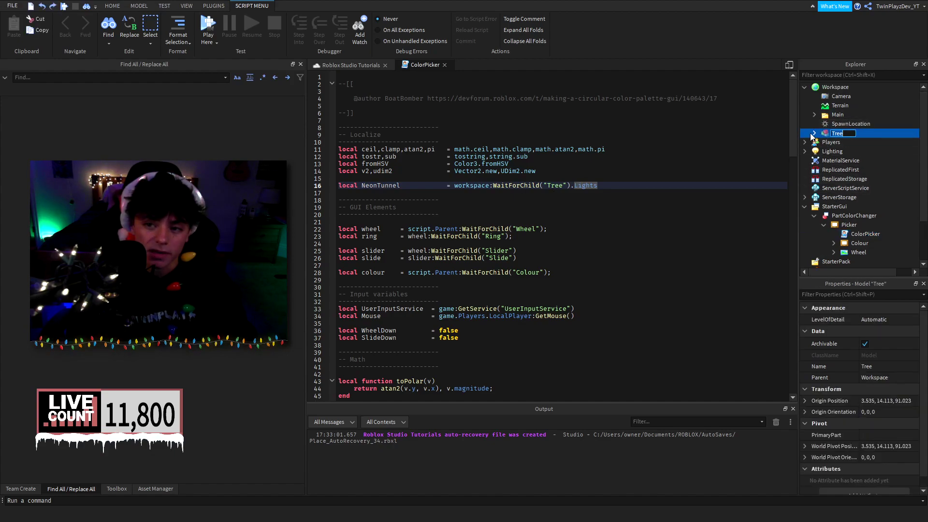
pyautogui.click(814, 133)
pyautogui.click(830, 151)
pyautogui.click(814, 133)
# - Examine the two update() loops that recolor the UnionOperation and Part children of NeonTunnel
pyautogui.click(408, 221)
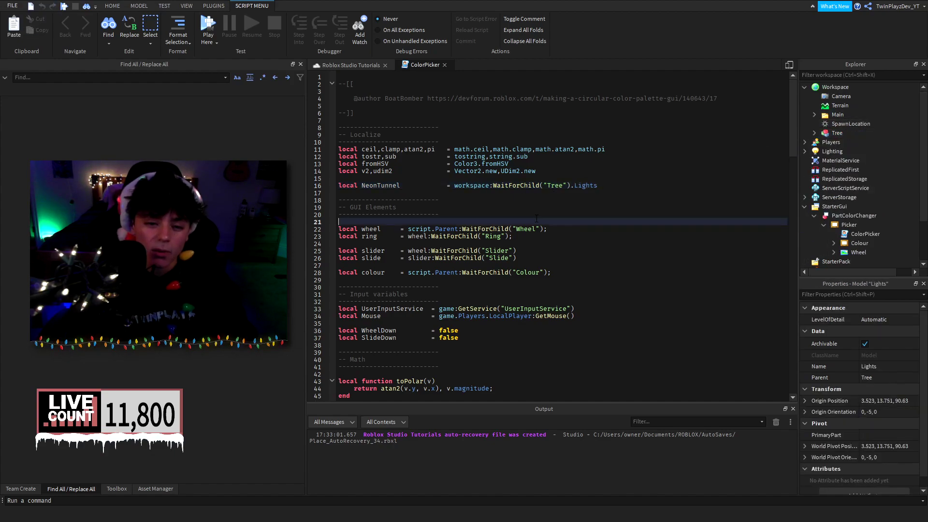
pyautogui.scroll(-10, 408, 284)
pyautogui.scroll(-1, 409, 283)
pyautogui.moveTo(354, 241); pyautogui.dragTo(376, 316)
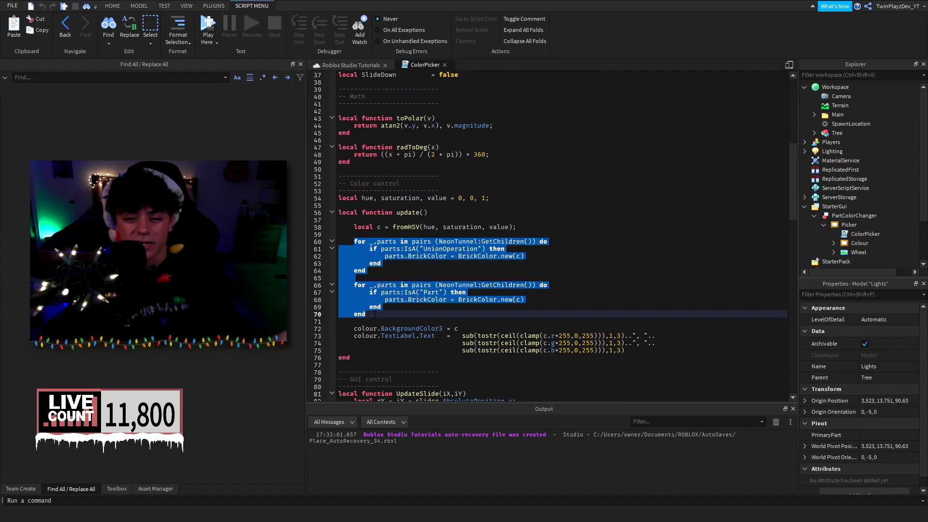
pyautogui.scroll(-1, 376, 313)
pyautogui.click(389, 269)
pyautogui.click(390, 227)
pyautogui.click(392, 218)
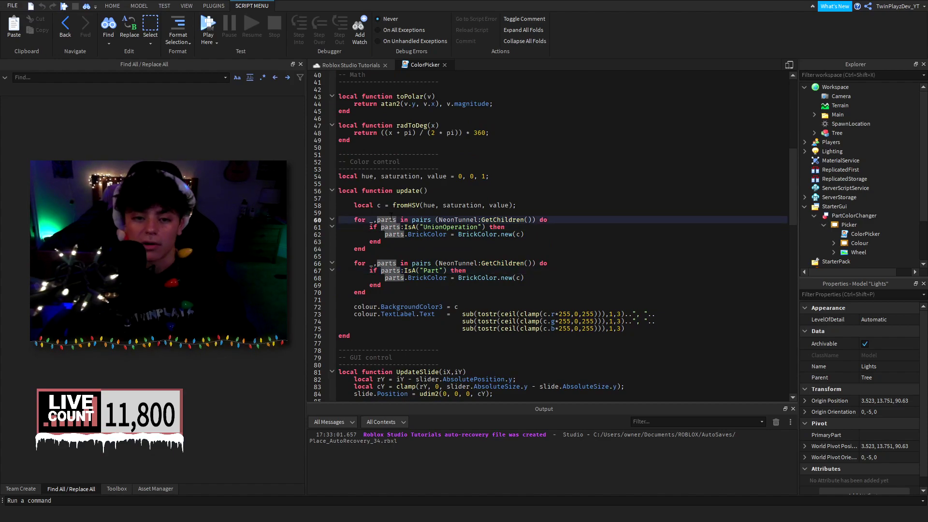
pyautogui.click(441, 220)
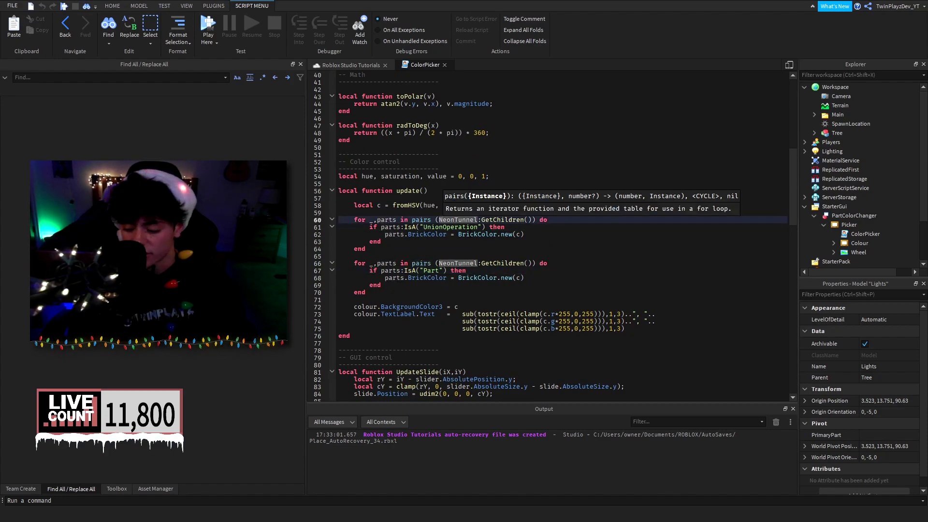
pyautogui.moveTo(474, 234)
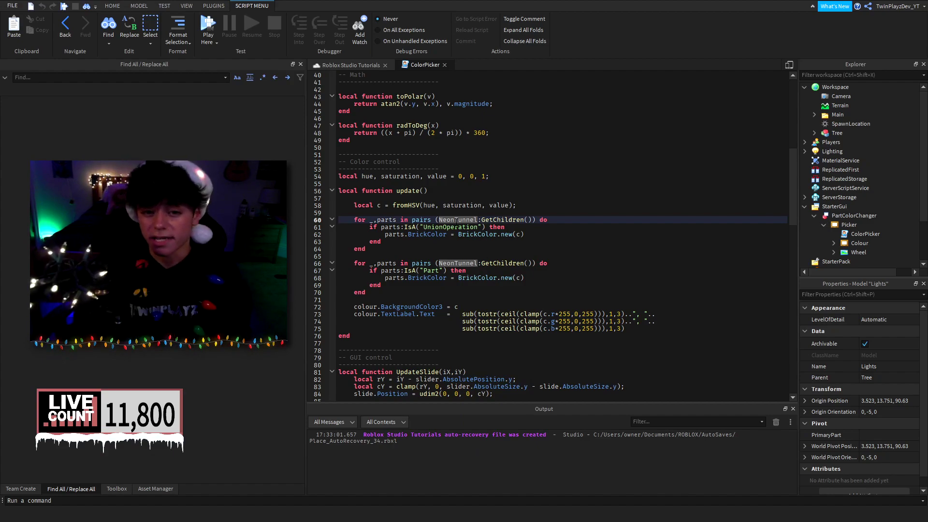
pyautogui.click(456, 226)
pyautogui.click(437, 271)
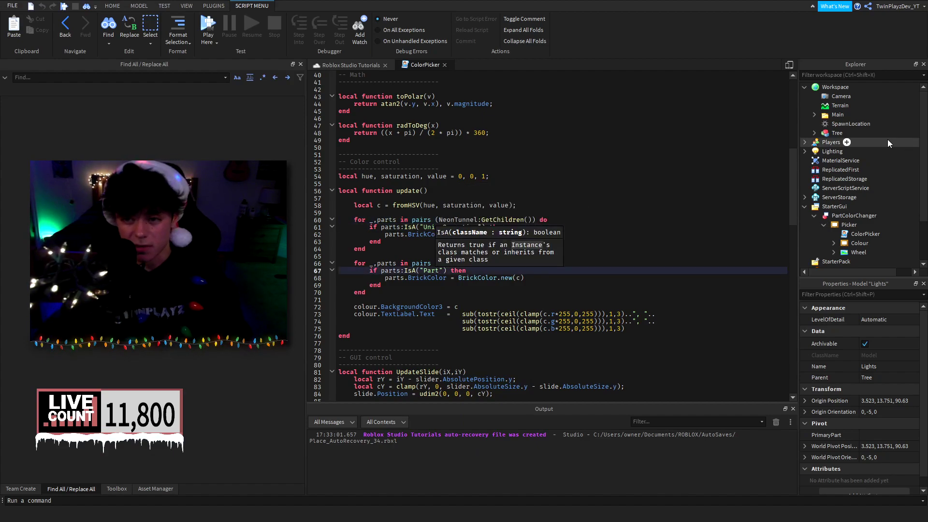
# - Select one of the Light objects in the tree's Lights model to check its class
pyautogui.click(814, 133)
pyautogui.click(824, 151)
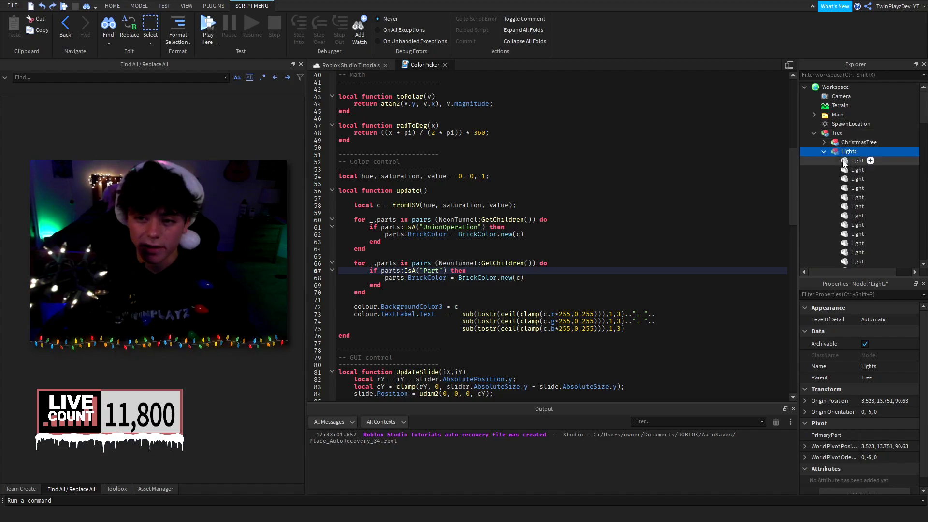
pyautogui.click(824, 151)
pyautogui.click(824, 151)
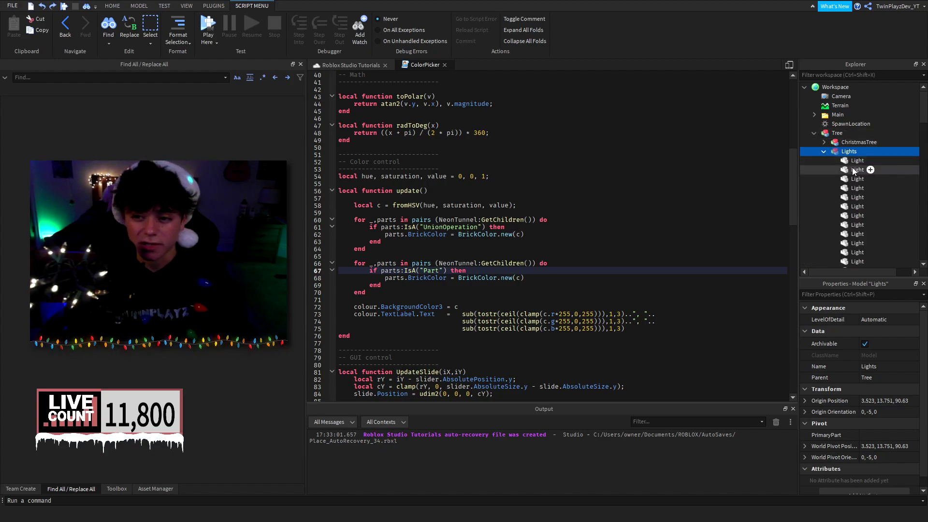
pyautogui.click(852, 169)
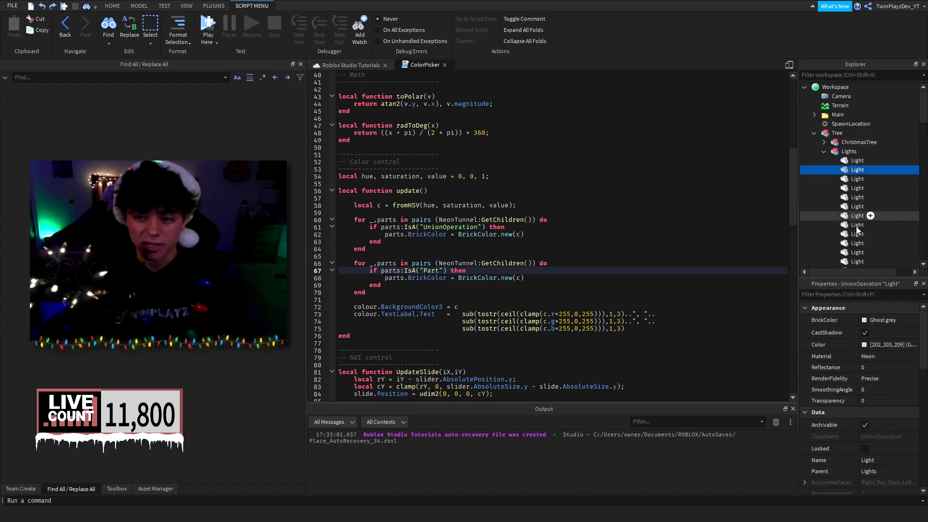
pyautogui.click(825, 151)
# - Examine the BrickColor assignments in update() and compare them with the color wheel sign in the scene
pyautogui.click(447, 256)
pyautogui.click(440, 279)
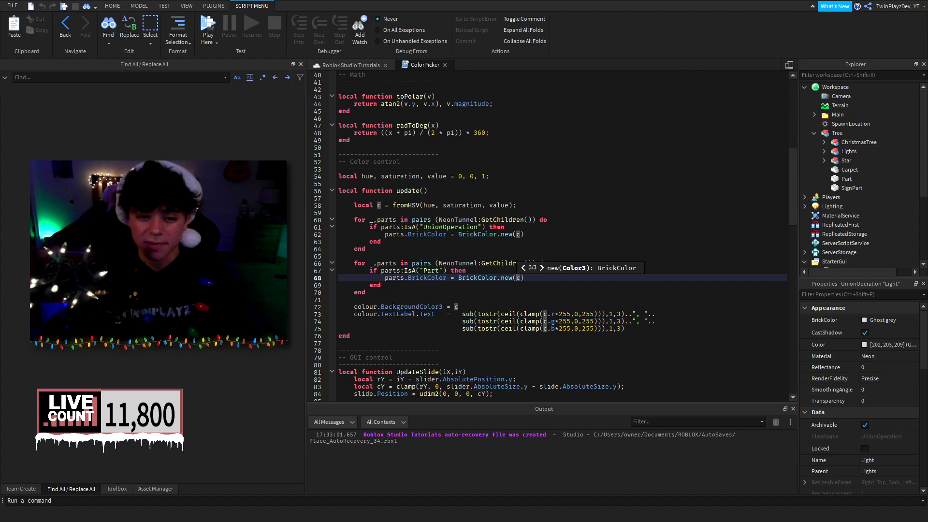
pyautogui.click(406, 190)
pyautogui.click(351, 65)
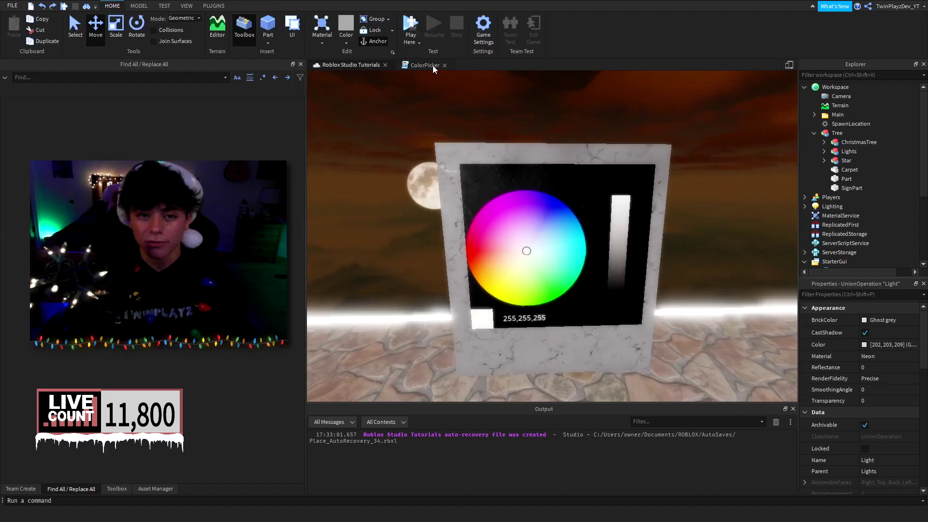
pyautogui.click(424, 65)
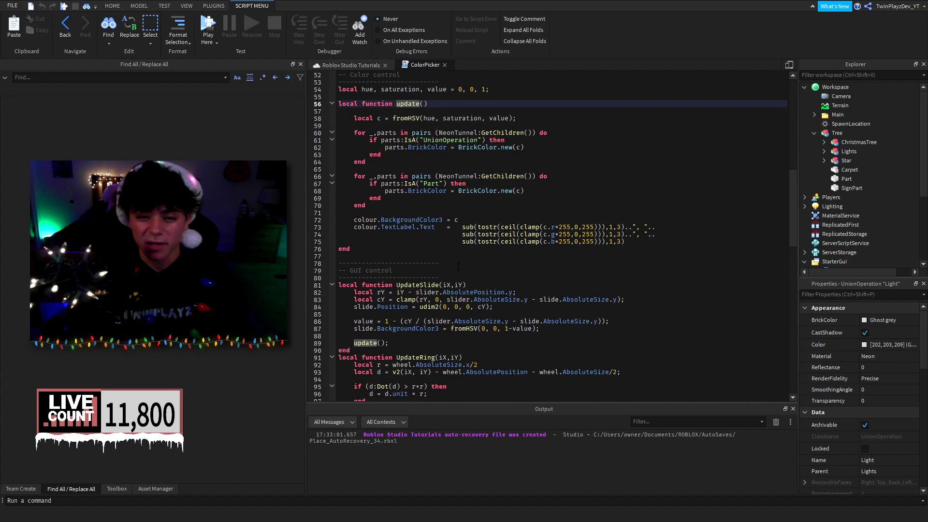
# - Read the UpdateSlide and UpdateRing functions and the wheel, slider and InputEnded event handlers in ColorPicker
pyautogui.scroll(-3, 482, 277)
pyautogui.scroll(-3, 428, 232)
pyautogui.moveTo(339, 132); pyautogui.dragTo(416, 385)
pyautogui.click(416, 385)
pyautogui.scroll(-1, 411, 375)
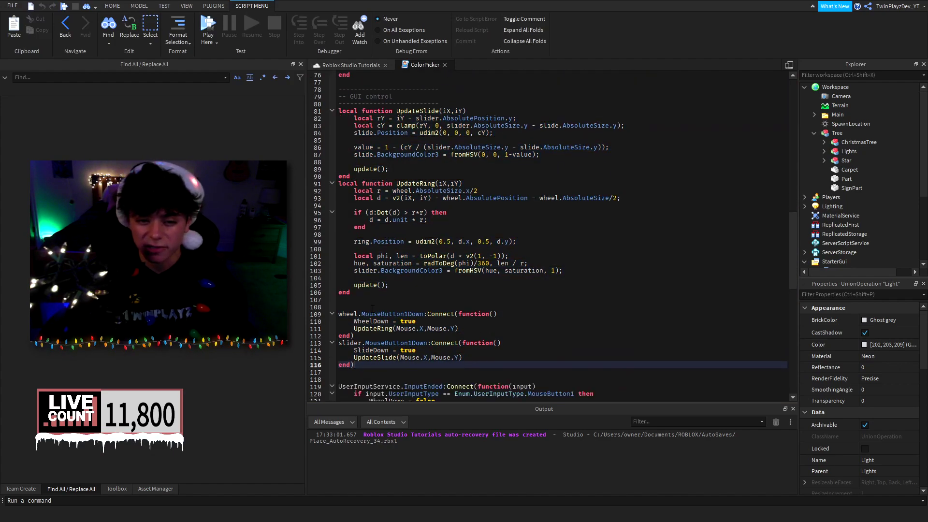
pyautogui.scroll(-5, 373, 308)
pyautogui.moveTo(359, 198); pyautogui.dragTo(370, 271)
pyautogui.click(379, 264)
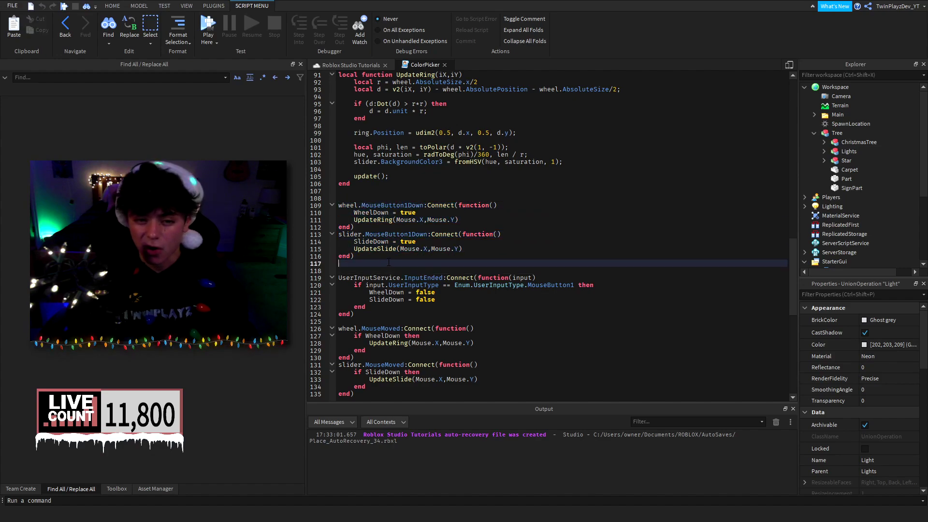
pyautogui.scroll(-3, 384, 251)
pyautogui.moveTo(387, 199); pyautogui.dragTo(398, 244)
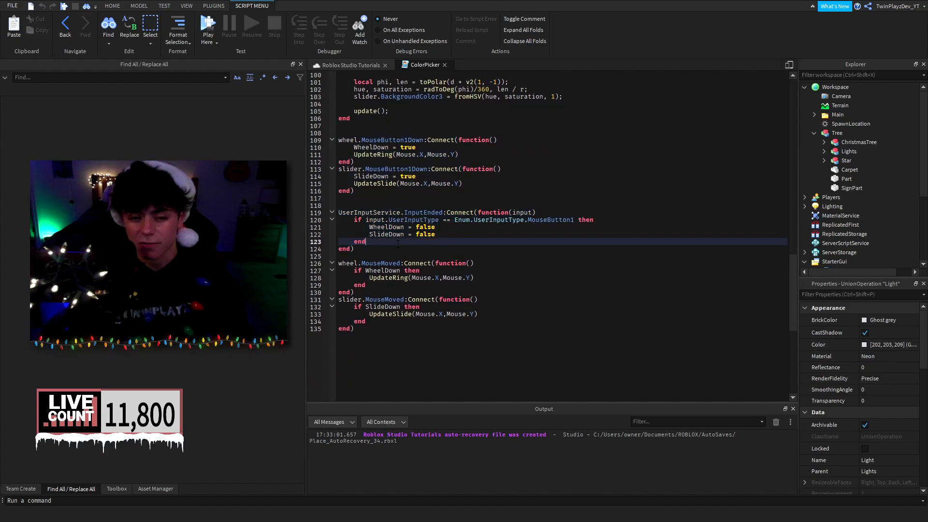
# - Review the NeonTunnel recoloring loops again, along with the variable declarations near the beginning of ColorPicker
pyautogui.scroll(20, 407, 254)
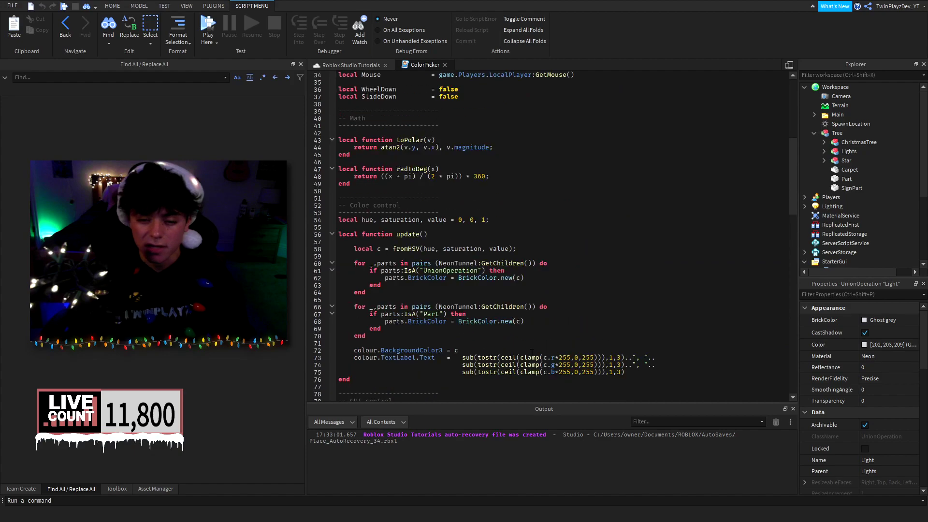
pyautogui.moveTo(404, 342); pyautogui.dragTo(350, 262)
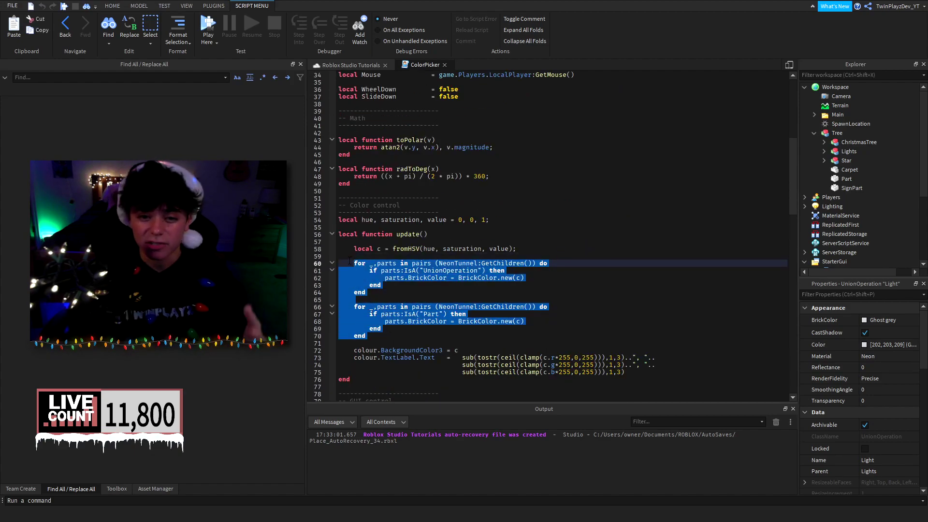
pyautogui.scroll(3, 437, 290)
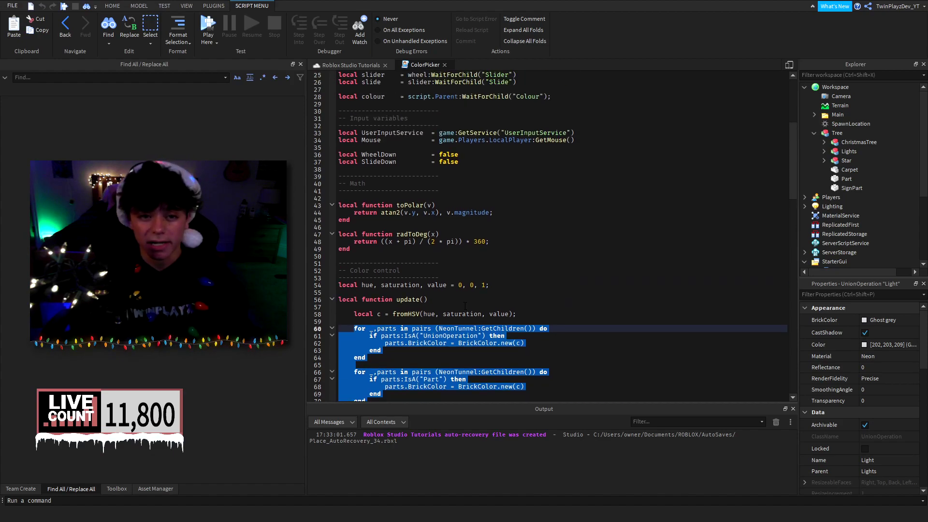
pyautogui.scroll(-2, 472, 334)
pyautogui.click(491, 323)
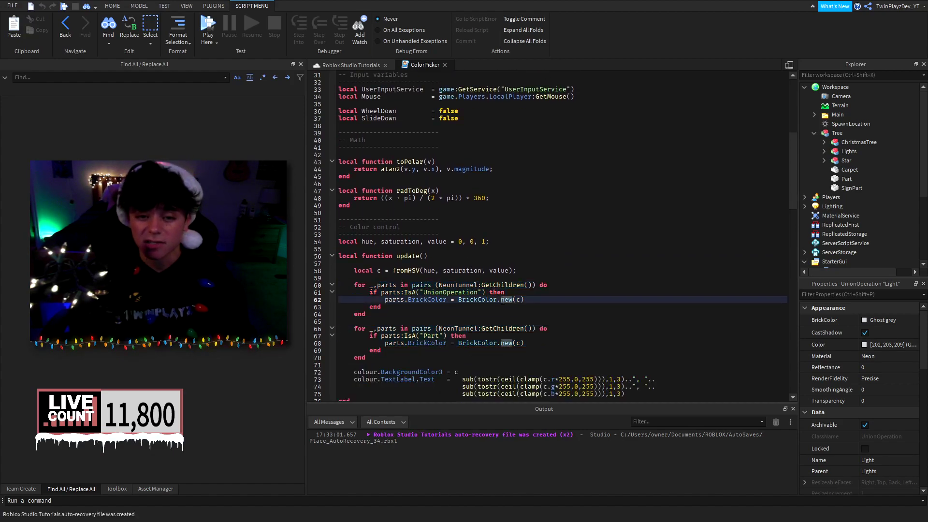
pyautogui.scroll(7, 503, 300)
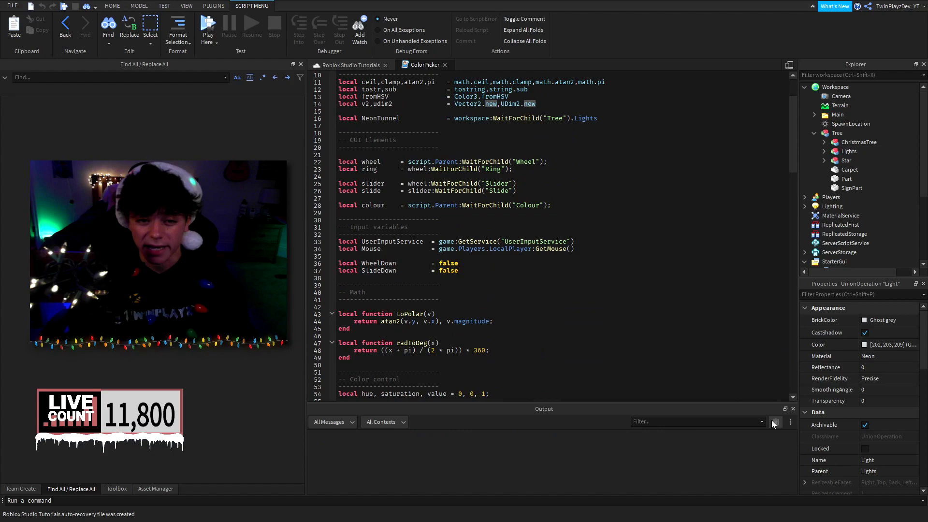
# - Close the ColorPicker script and view the color wheel sign in the scene from farther away
pyautogui.scroll(2, 422, 117)
pyautogui.click(444, 65)
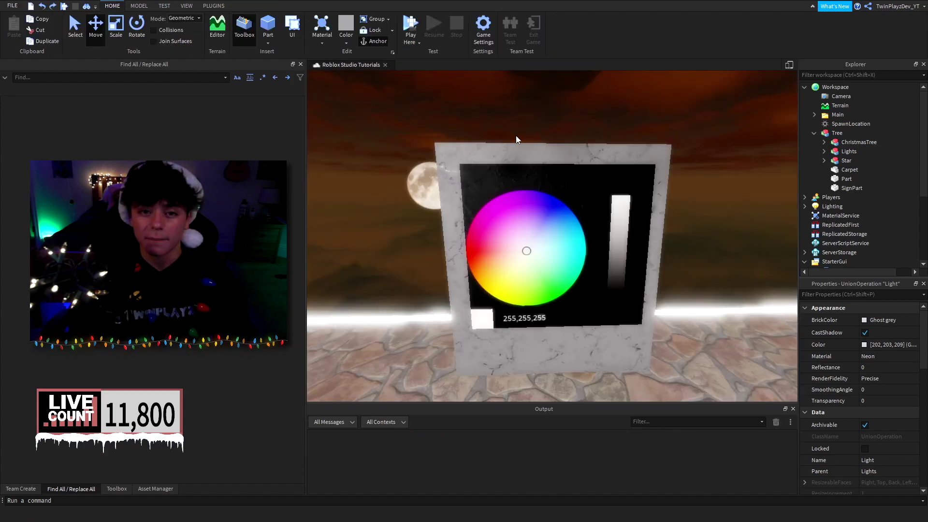
pyautogui.scroll(-5, 580, 160)
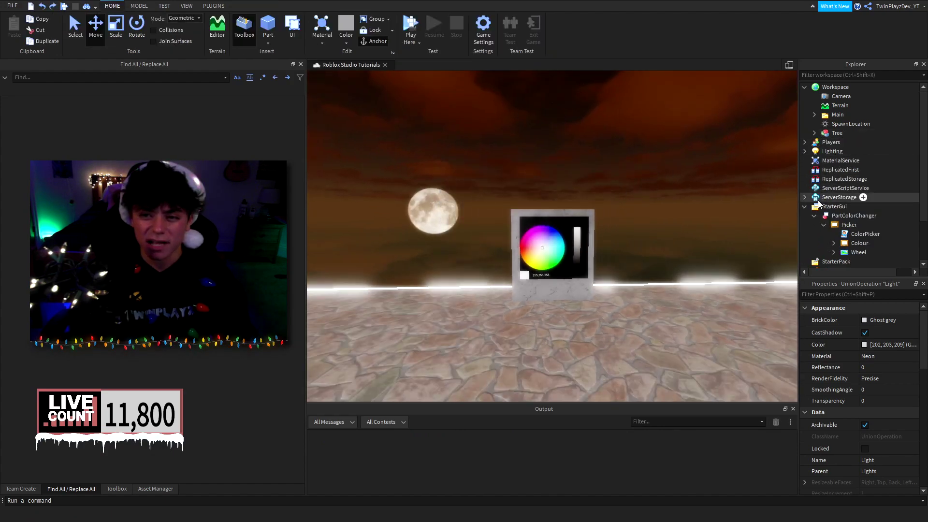
# - Reopen ColorPicker to highlight the author credit comment with its devforum link, and close the script again
pyautogui.doubleClick(845, 235)
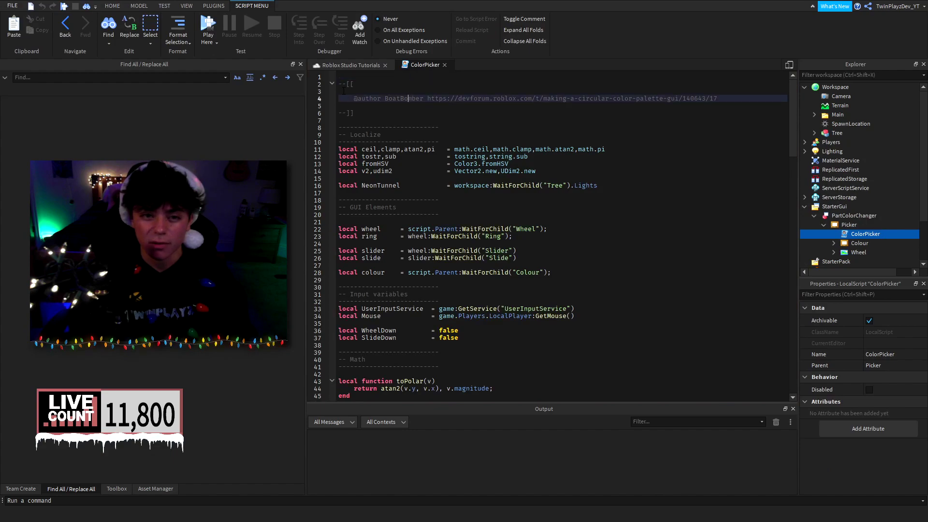
pyautogui.moveTo(355, 100); pyautogui.dragTo(735, 106)
pyautogui.click(444, 65)
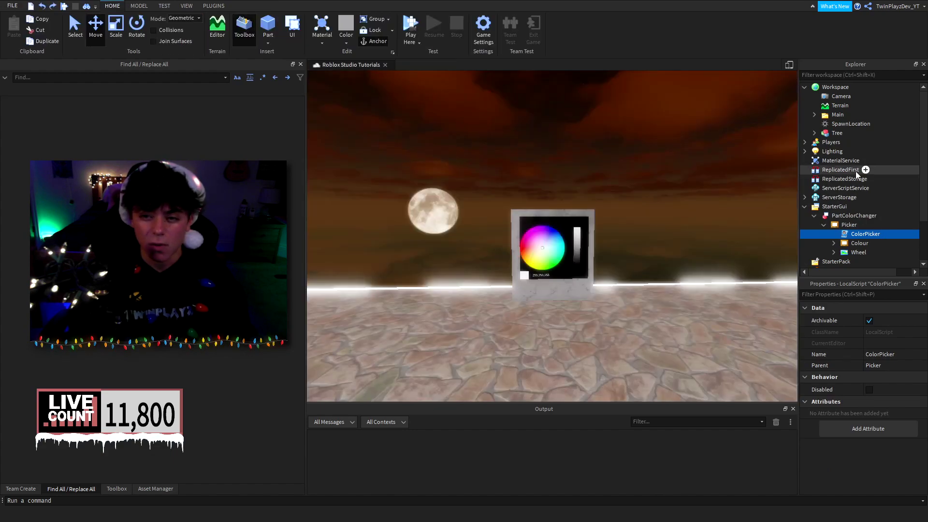
# - Start a playtest of the place beside the Christmas tree and hide the in-game chat window
pyautogui.click(662, 188)
pyautogui.moveTo(662, 188); pyautogui.dragTo(662, 187, button='right')
pyautogui.press('w')
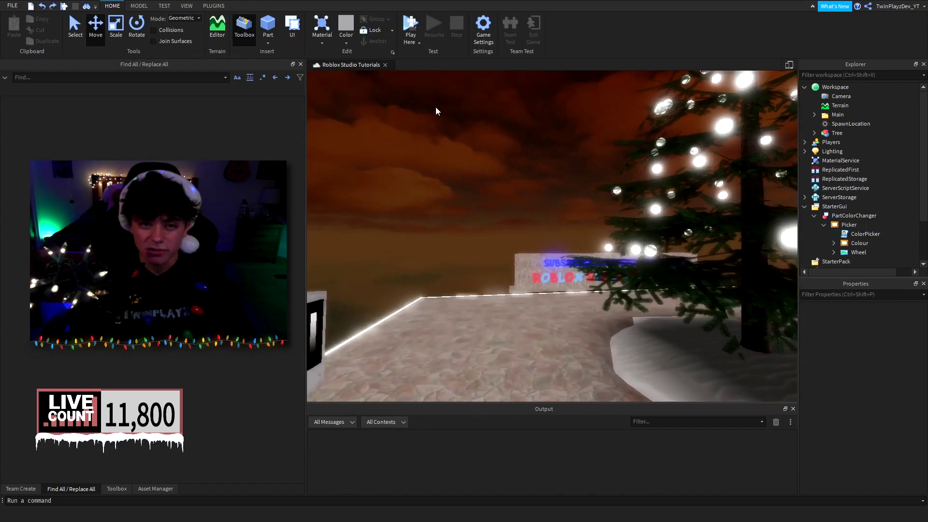
pyautogui.click(411, 24)
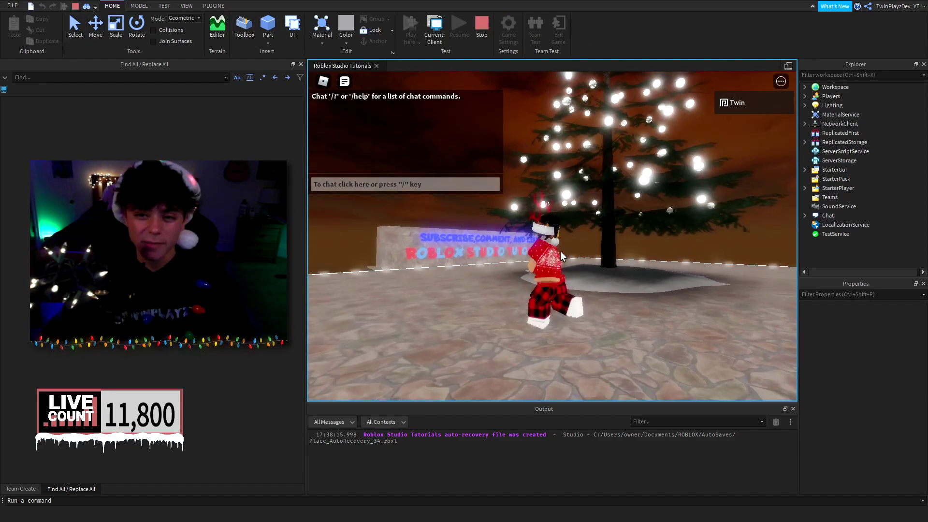
pyautogui.press('s')
pyautogui.click(345, 83)
# - Walk the avatar across the plaza past the tree to the color wheel sign
pyautogui.press('s')
pyautogui.moveTo(556, 185); pyautogui.dragTo(555, 184, button='right')
pyautogui.press('d')
pyautogui.press('a')
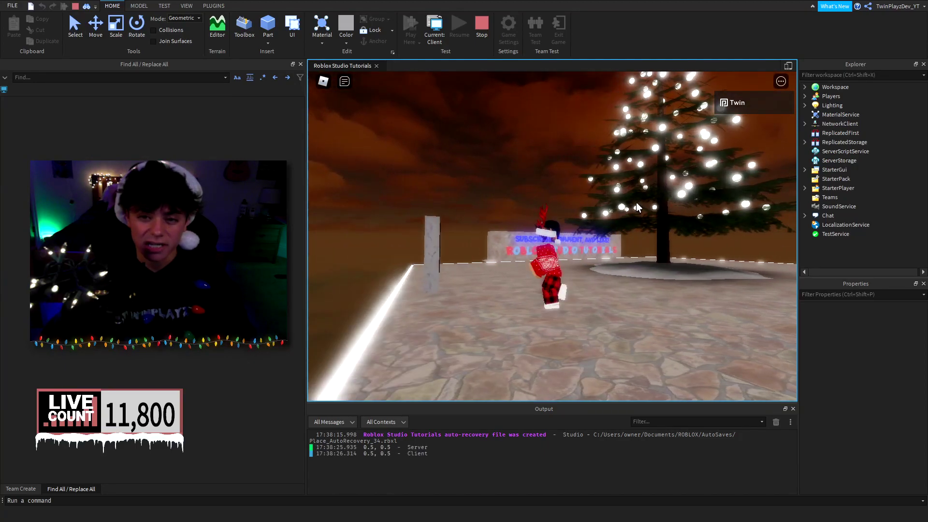
pyautogui.press('d')
pyautogui.press('w')
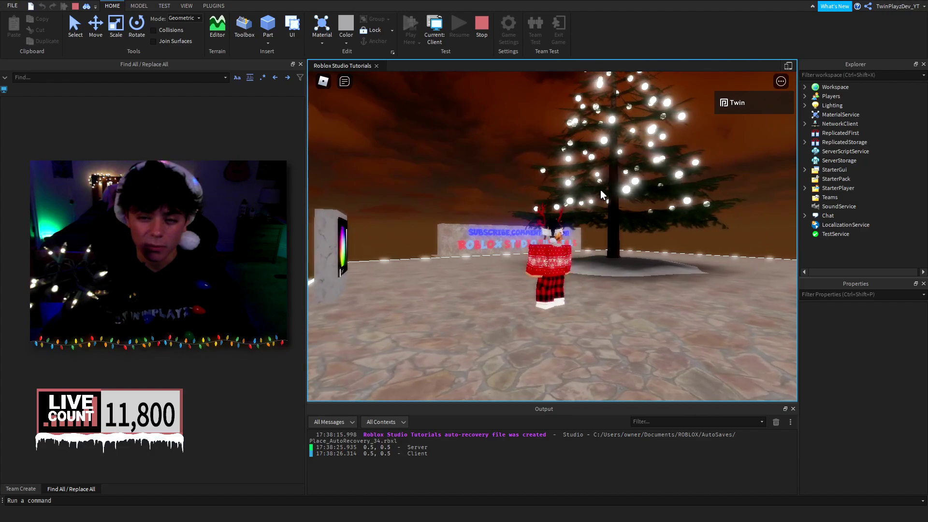
pyautogui.press('s')
pyautogui.moveTo(616, 190); pyautogui.dragTo(616, 190, button='right')
pyautogui.press('w')
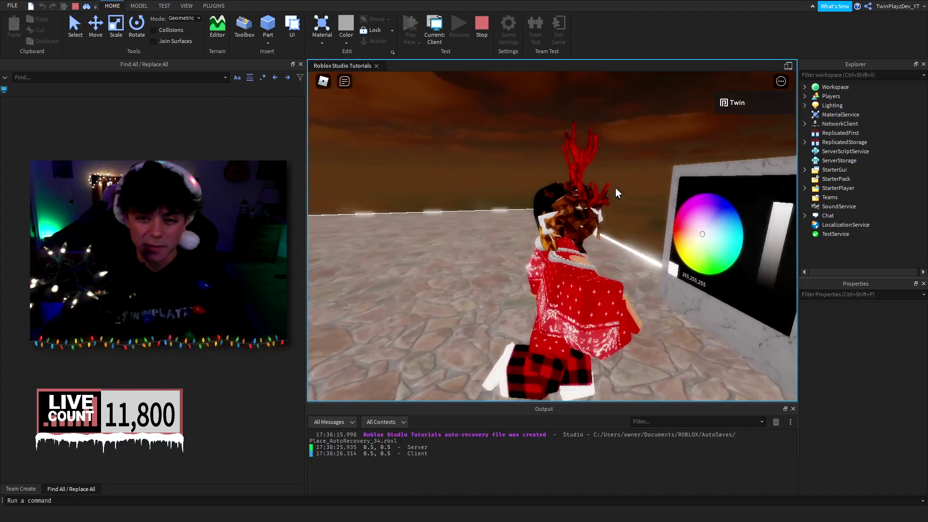
# - Pick blue on the color wheel sign and walk back to look at the tree's lights
pyautogui.click(665, 212)
pyautogui.press('s')
pyautogui.moveTo(558, 199); pyautogui.dragTo(558, 200, button='right')
pyautogui.scroll(-4, 557, 200)
pyautogui.scroll(4, 558, 199)
pyautogui.press('w')
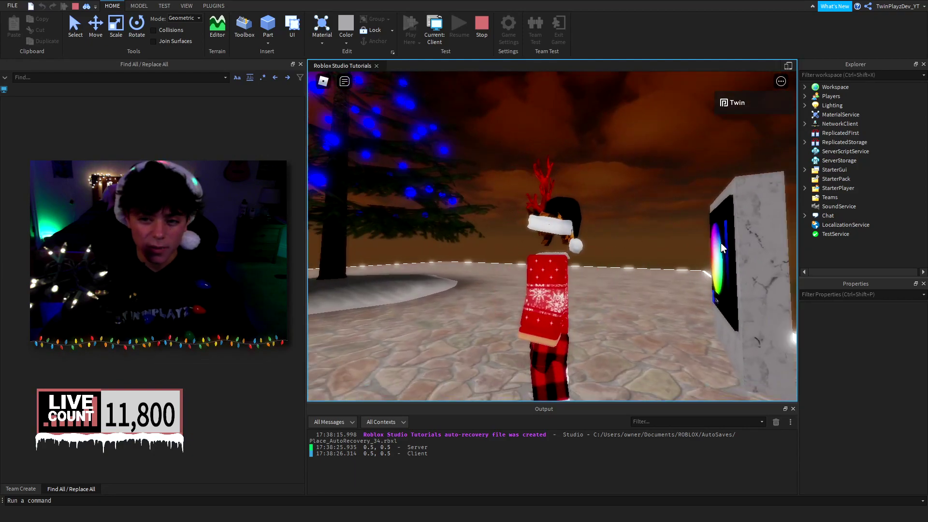
# - Recolor the tree's lights with the sign's color wheel, first to yellow and finally to light purple
pyautogui.click(680, 236)
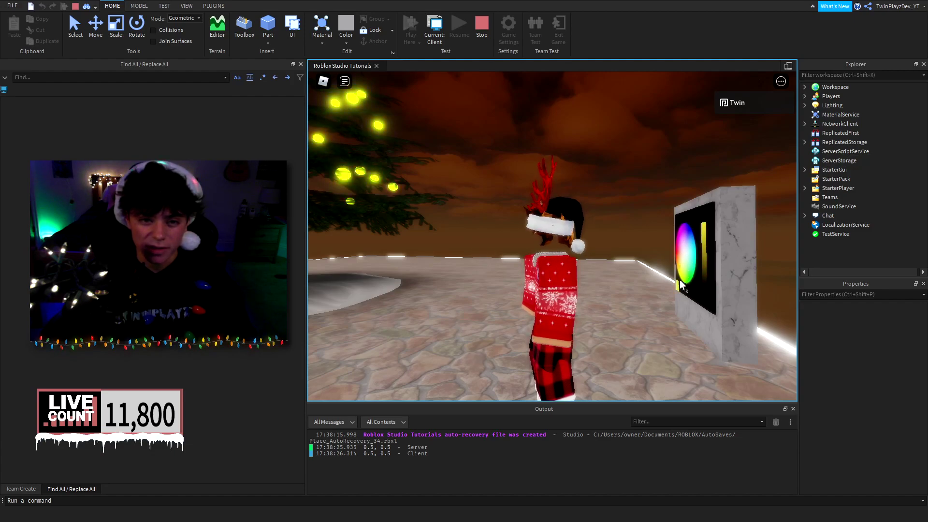
pyautogui.moveTo(682, 282); pyautogui.dragTo(683, 248)
# - Walk around the tree and examine its purple lights from several angles and distances
pyautogui.moveTo(525, 219); pyautogui.dragTo(576, 172, button='right')
pyautogui.press('s')
pyautogui.scroll(-3, 584, 183)
pyautogui.scroll(3, 576, 172)
pyautogui.scroll(3, 576, 172)
pyautogui.press('s')
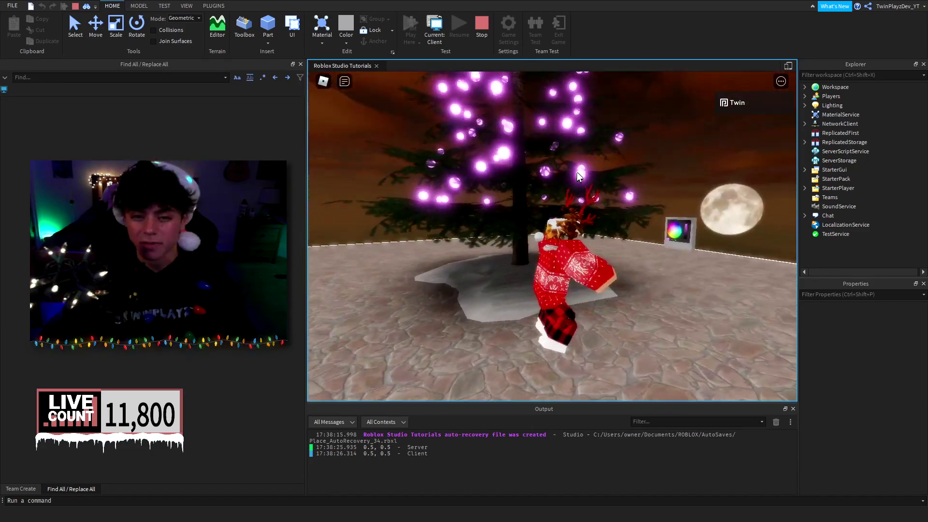
pyautogui.scroll(-5, 576, 172)
pyautogui.scroll(2, 577, 172)
pyautogui.scroll(4, 577, 172)
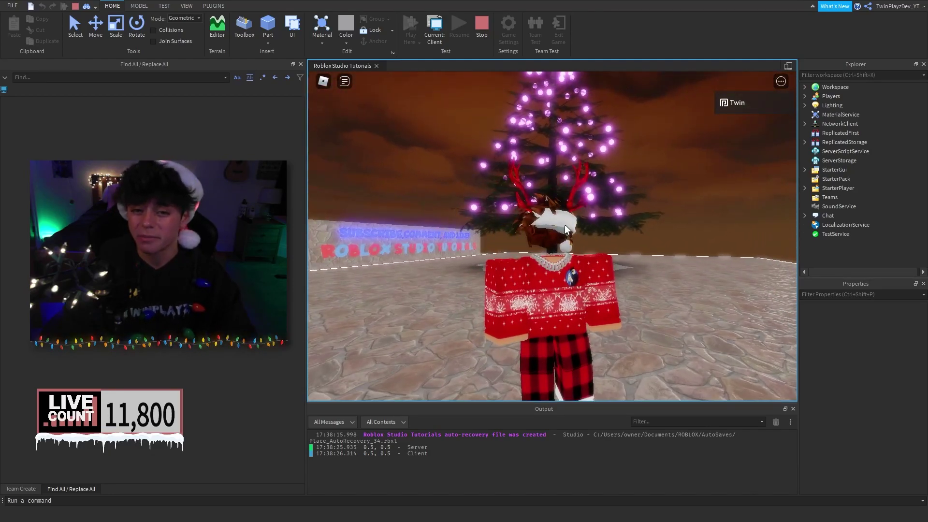
# - Turn the view toward the tree and clear the messages in the Output log
pyautogui.moveTo(608, 218); pyautogui.dragTo(607, 218, button='right')
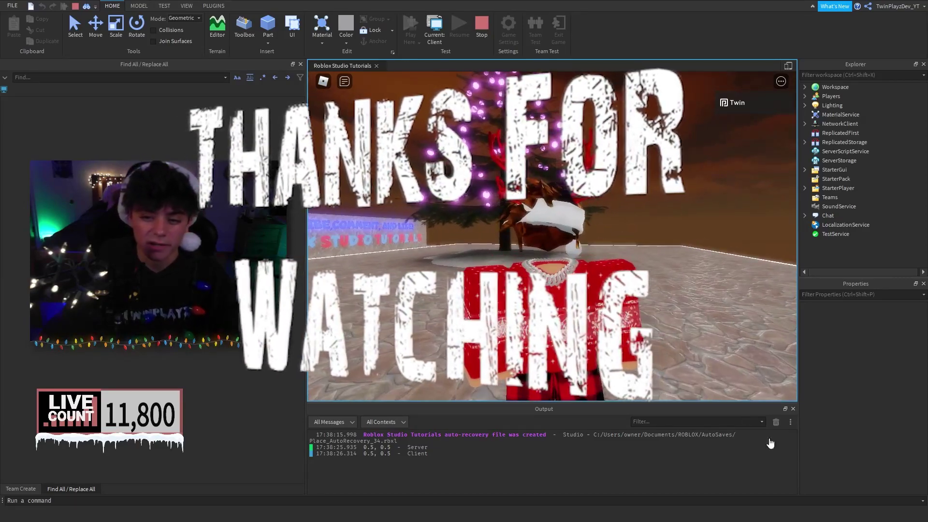
pyautogui.click(775, 424)
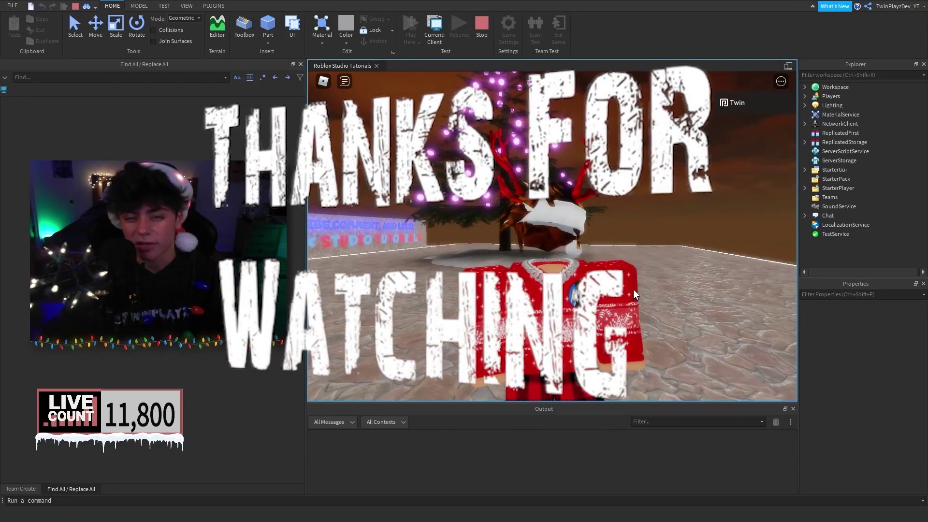